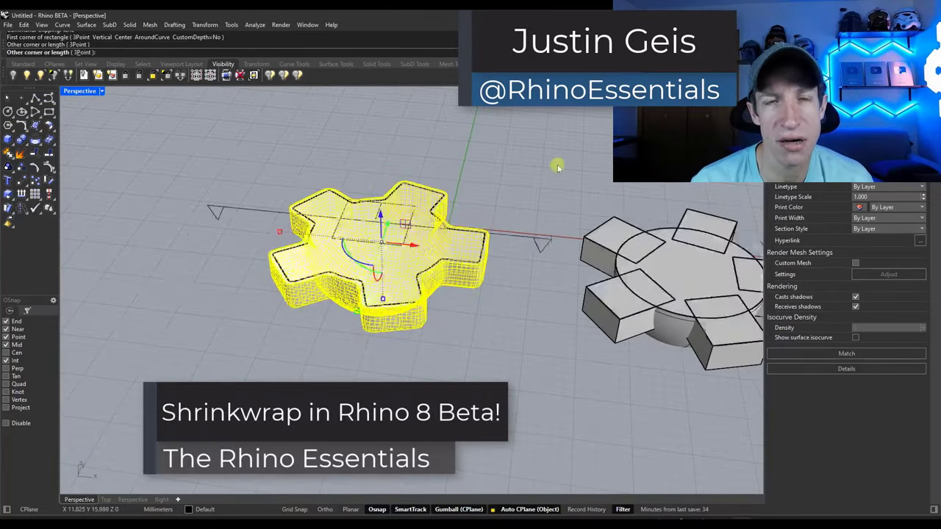
# Start QuadRemesh on the wrapped sphere-and-boxes mesh, turning on its preview and hiding the input objects.
pyautogui.click(497, 172)
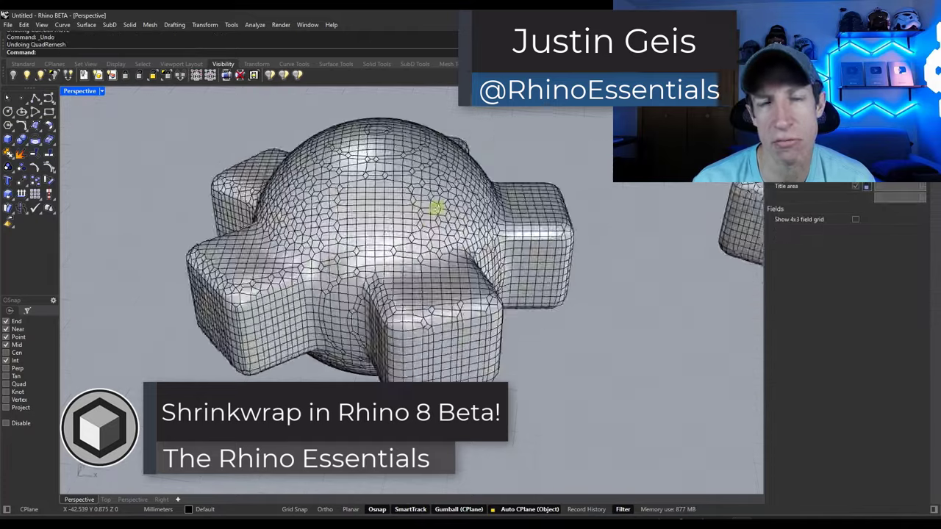
pyautogui.moveTo(437, 208); pyautogui.dragTo(421, 174, button='right')
pyautogui.click(506, 199)
pyautogui.press('Return')
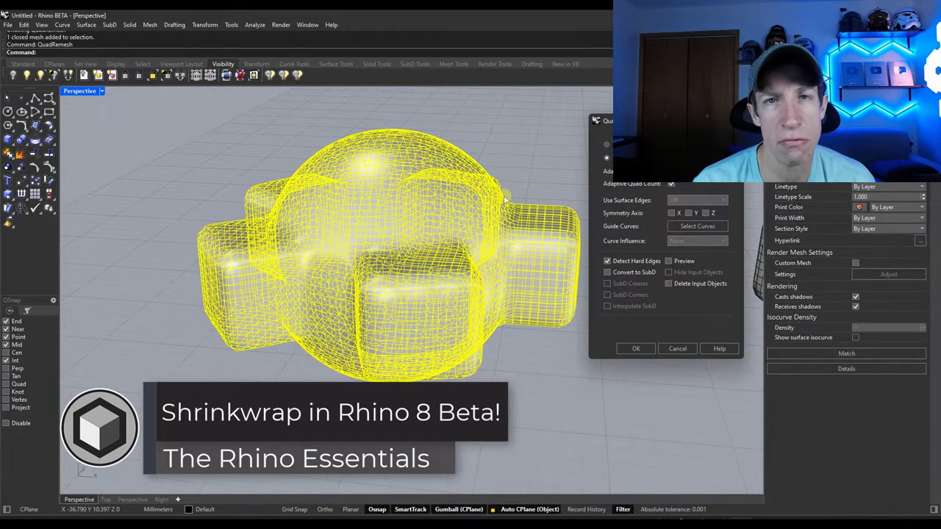
pyautogui.click(668, 261)
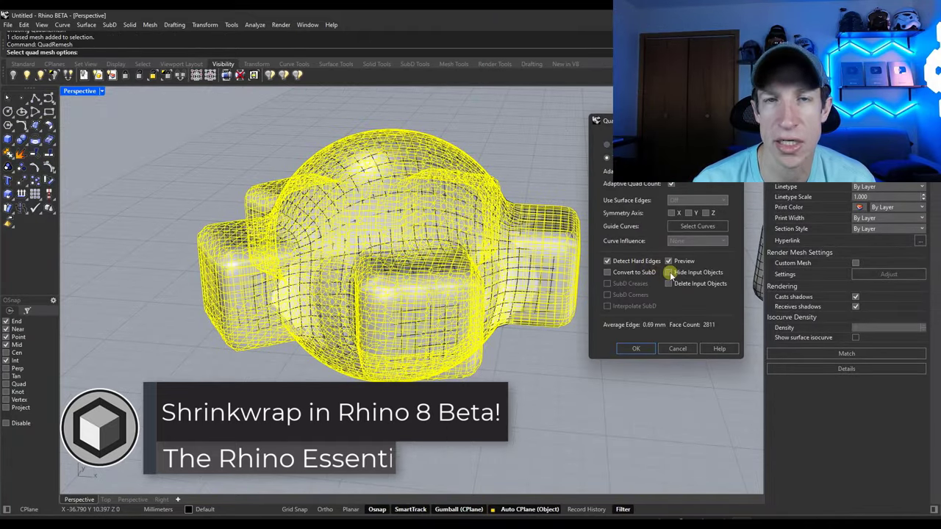
pyautogui.click(669, 273)
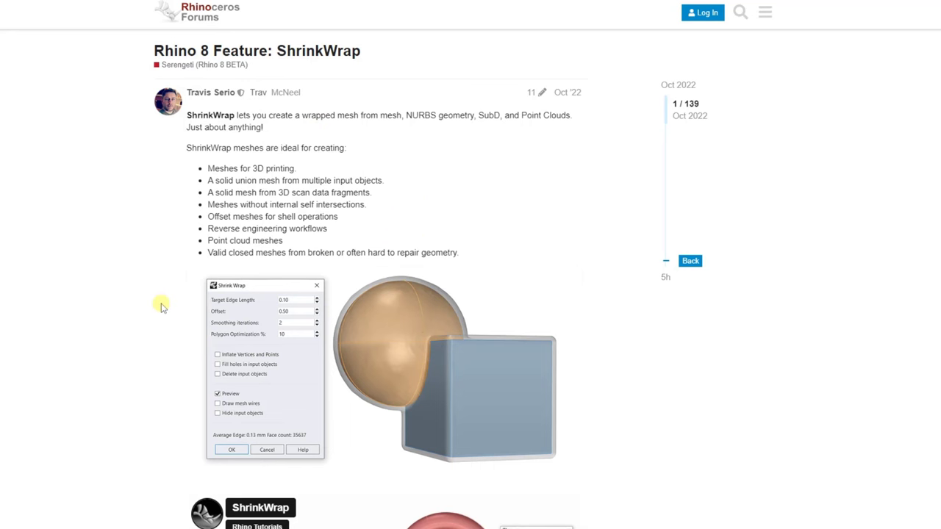
# Read through the ShrinkWrap feature post on the Rhinoceros Forums, including its list of uses and example images.
pyautogui.scroll(-1, 162, 308)
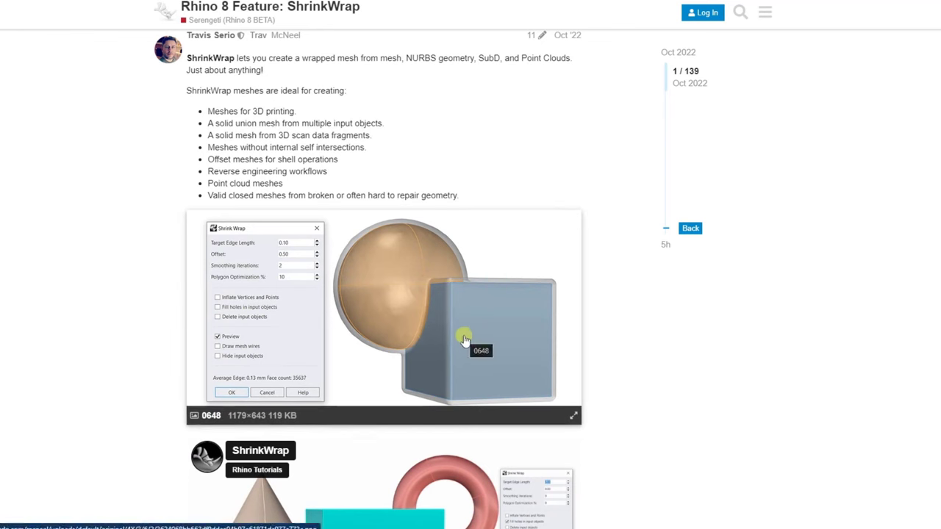
pyautogui.scroll(-5, 465, 340)
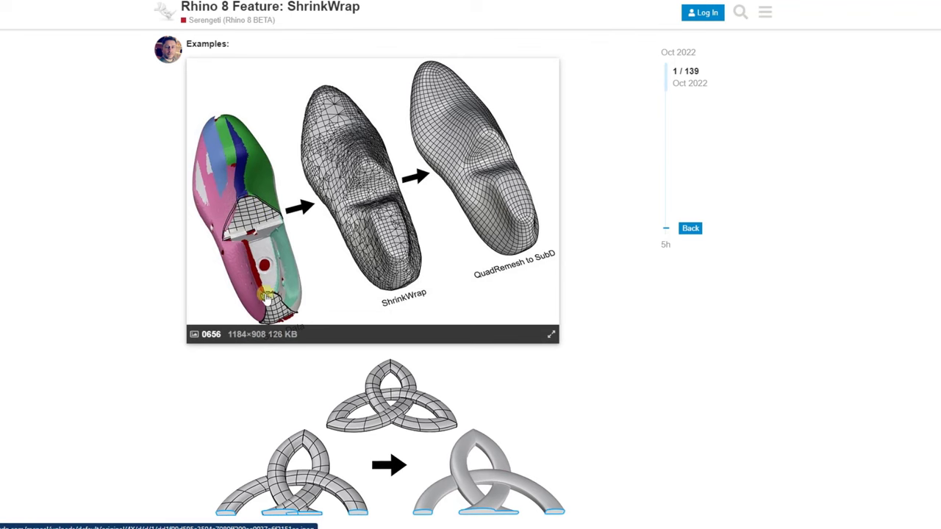
pyautogui.scroll(-4, 458, 218)
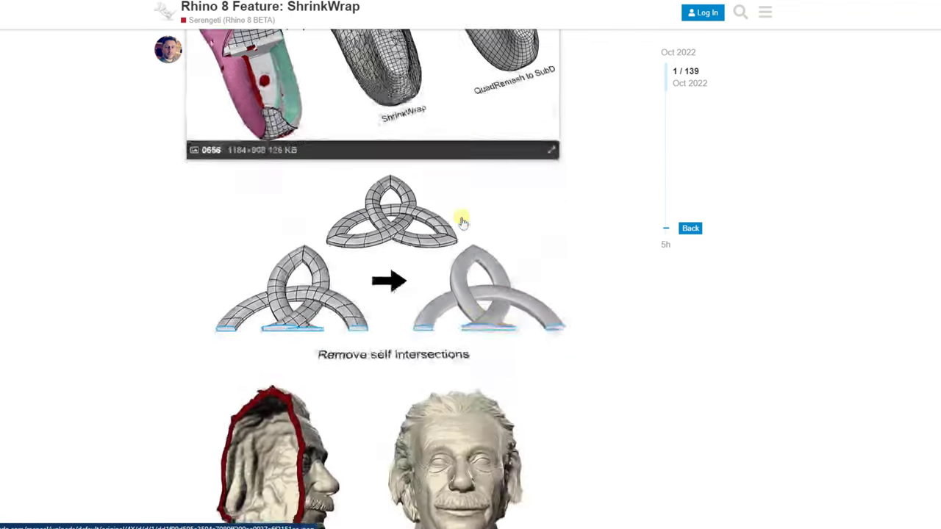
pyautogui.scroll(-3, 595, 336)
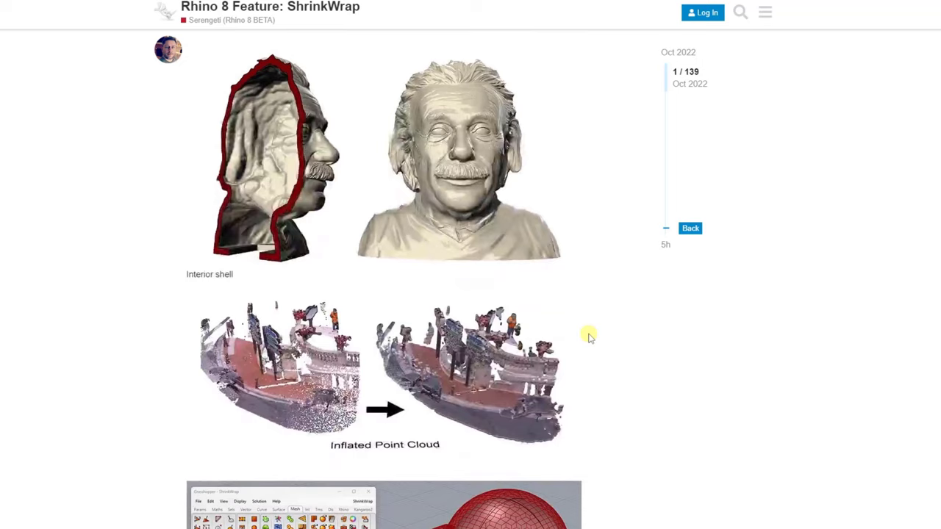
pyautogui.scroll(-3, 586, 319)
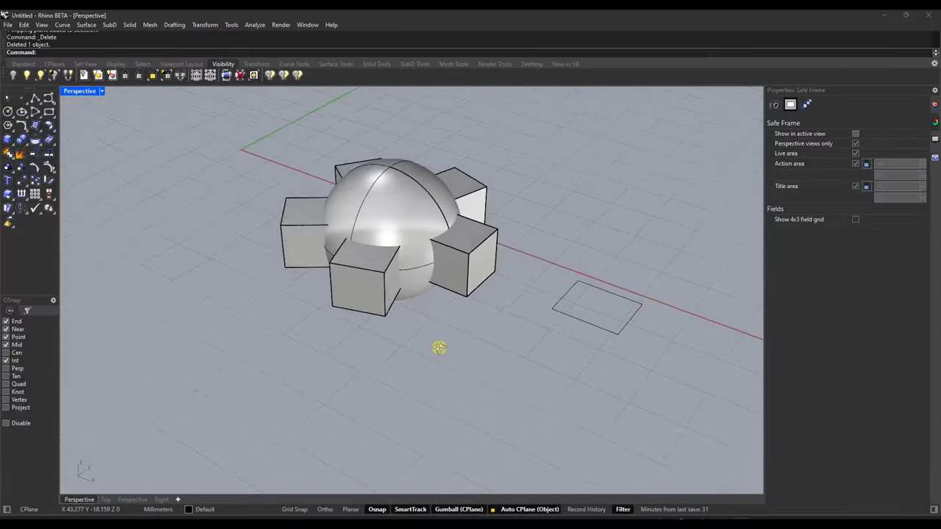
pyautogui.moveTo(439, 348); pyautogui.dragTo(409, 345, button='right')
pyautogui.moveTo(253, 181); pyautogui.dragTo(295, 245, button='right')
pyautogui.click(395, 245)
pyautogui.click(472, 275)
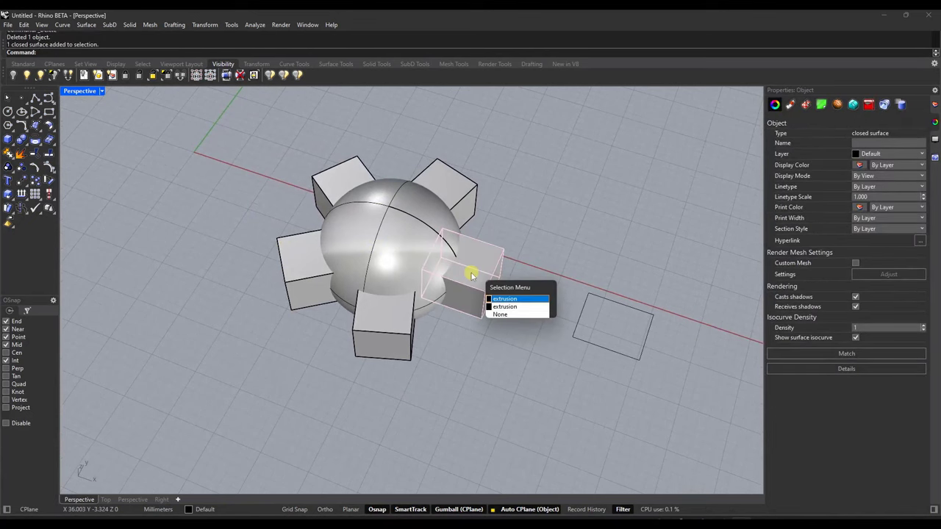
pyautogui.click(538, 220)
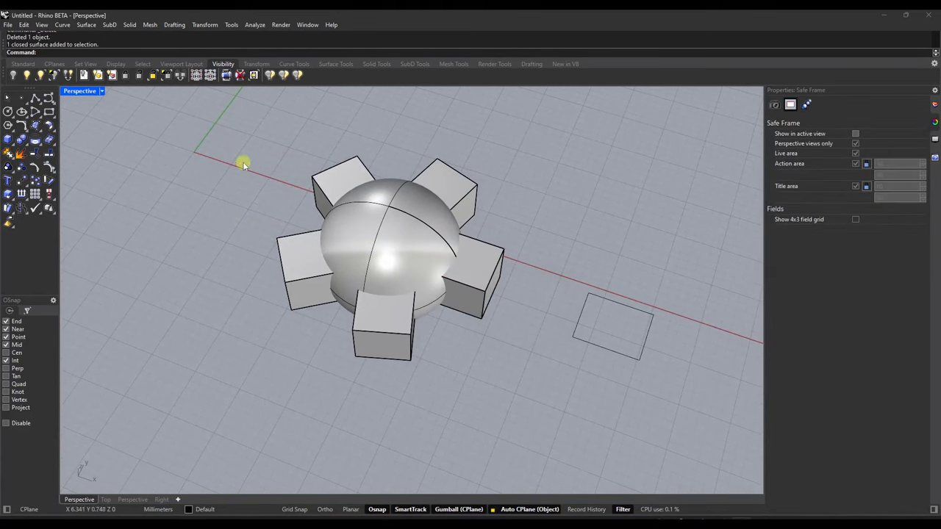
# Select the sphere together with all the surrounding boxes and start the ShrinkWrap command on them.
pyautogui.moveTo(205, 130); pyautogui.dragTo(536, 380)
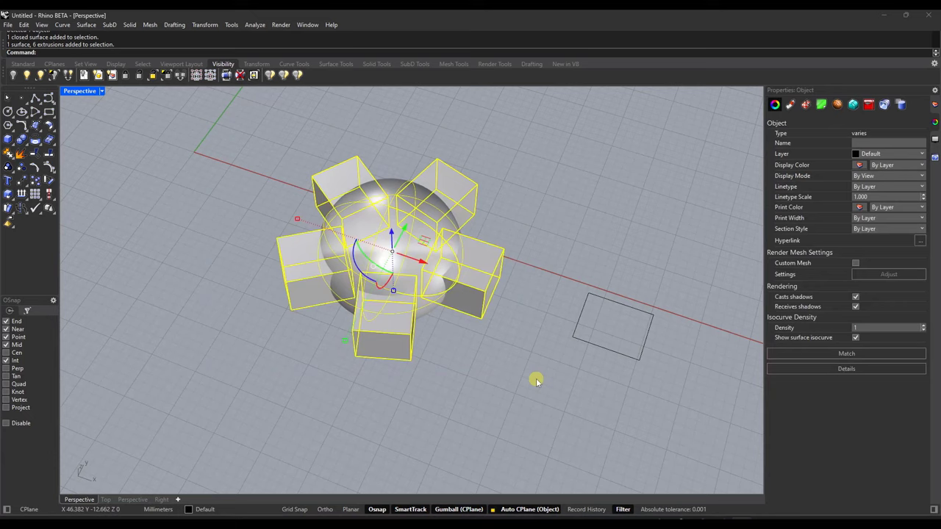
pyautogui.moveTo(525, 348); pyautogui.dragTo(528, 336, button='right')
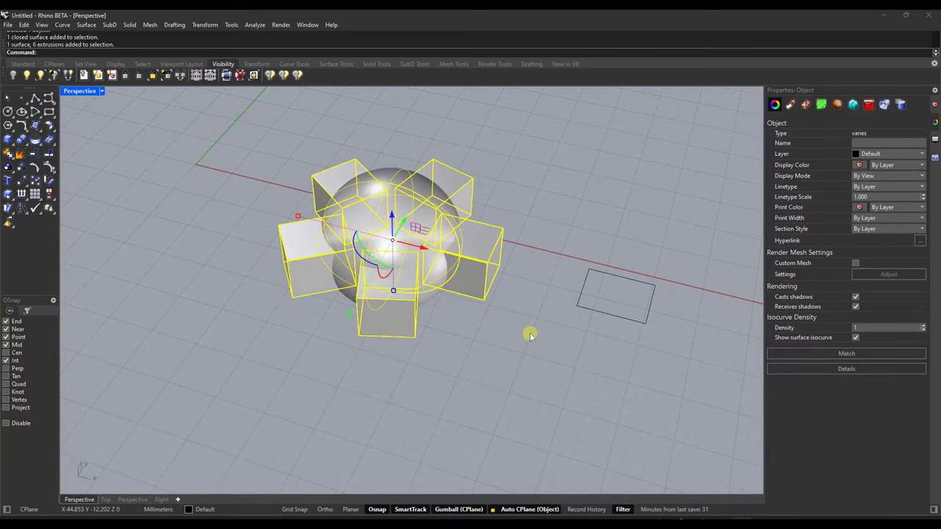
pyautogui.press('Return')
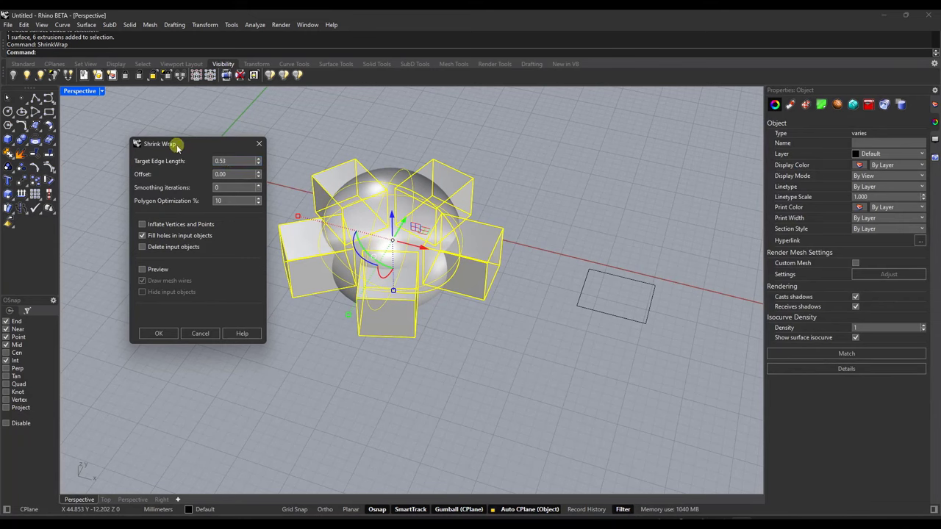
pyautogui.moveTo(176, 147); pyautogui.dragTo(128, 133)
# Turn on the preview of the shrink-wrapped mesh around the sphere and boxes.
pyautogui.moveTo(315, 229); pyautogui.dragTo(305, 223, button='right')
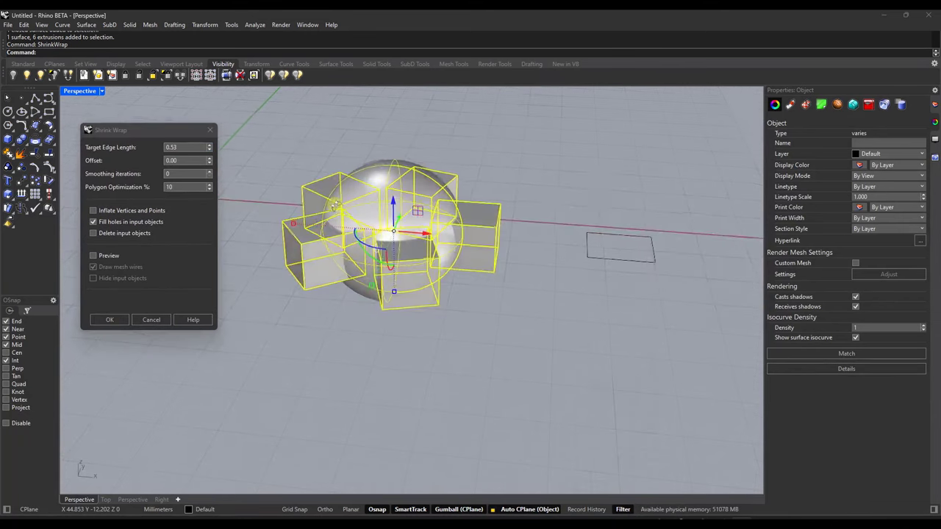
pyautogui.scroll(8, 304, 225)
pyautogui.scroll(-5, 401, 198)
pyautogui.scroll(-4, 457, 372)
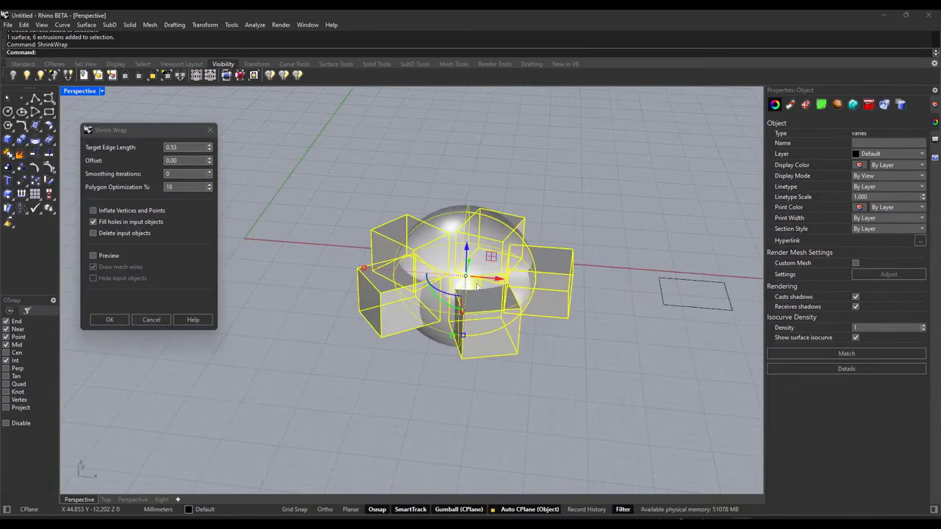
pyautogui.scroll(4, 502, 239)
pyautogui.scroll(-2, 496, 155)
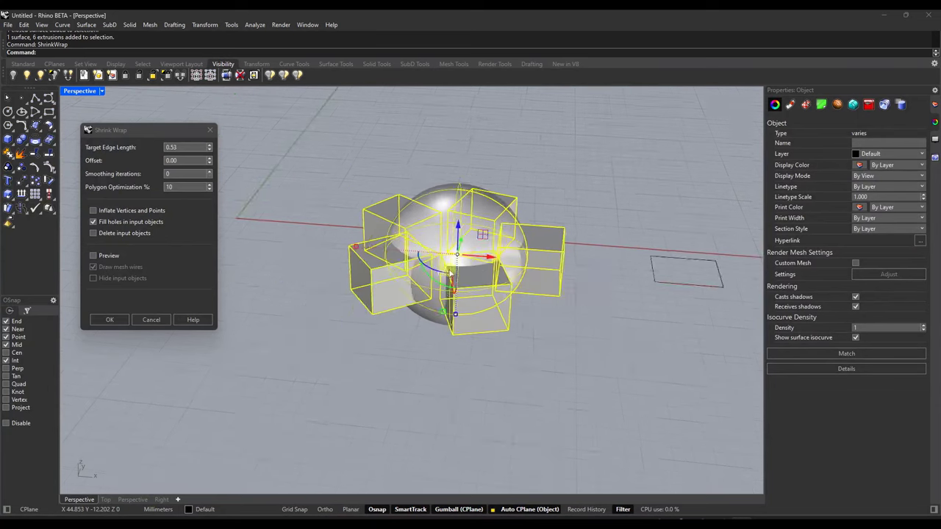
pyautogui.scroll(2, 478, 179)
pyautogui.click(94, 256)
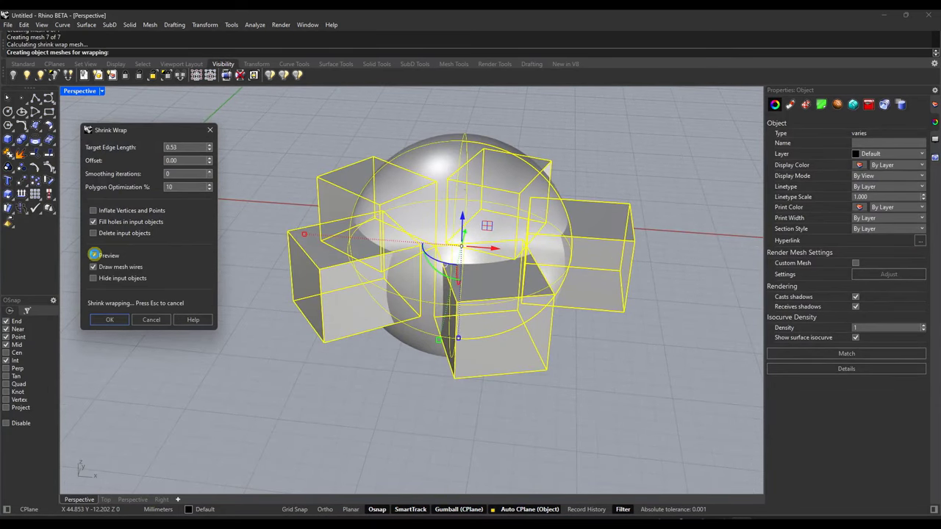
# Hide the input objects in the Shrink Wrap preview and inspect the wrapped mesh from several sides.
pyautogui.moveTo(396, 239); pyautogui.dragTo(458, 222, button='right')
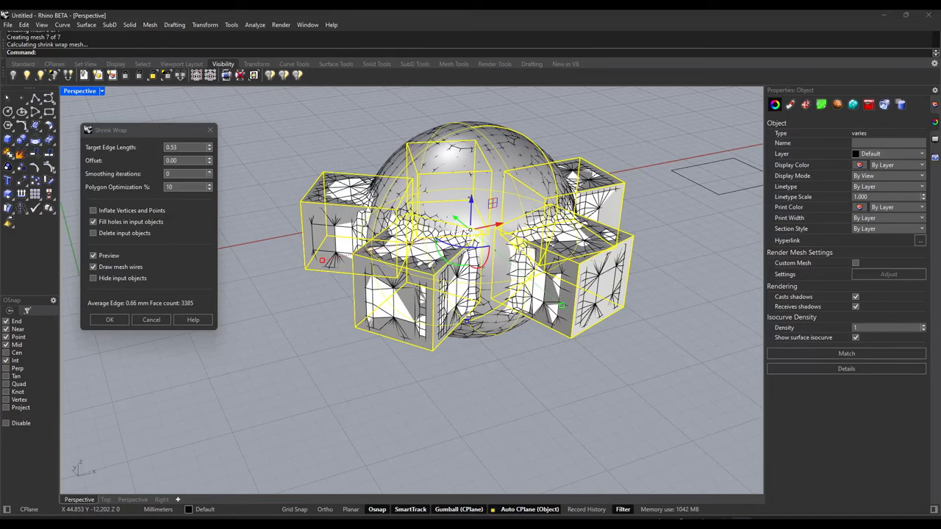
pyautogui.moveTo(605, 245); pyautogui.dragTo(583, 237, button='right')
pyautogui.scroll(3, 538, 234)
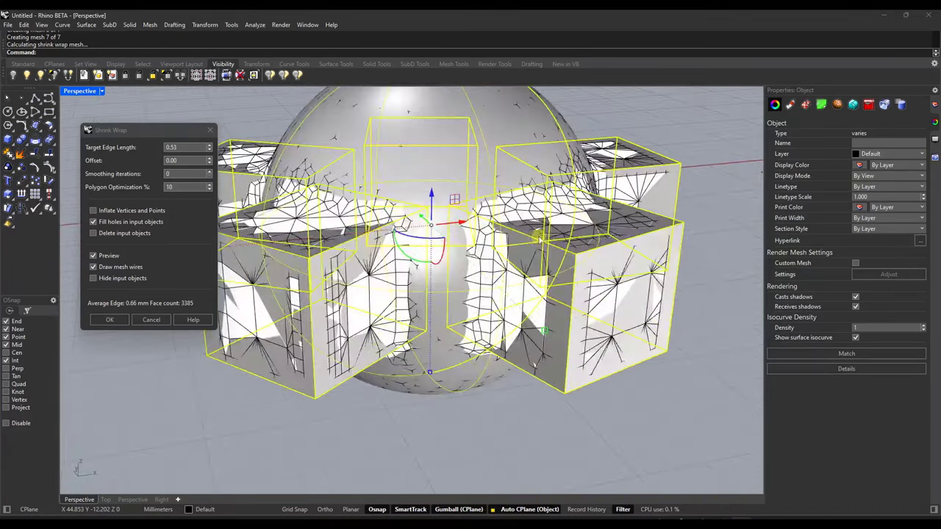
pyautogui.scroll(-3, 530, 238)
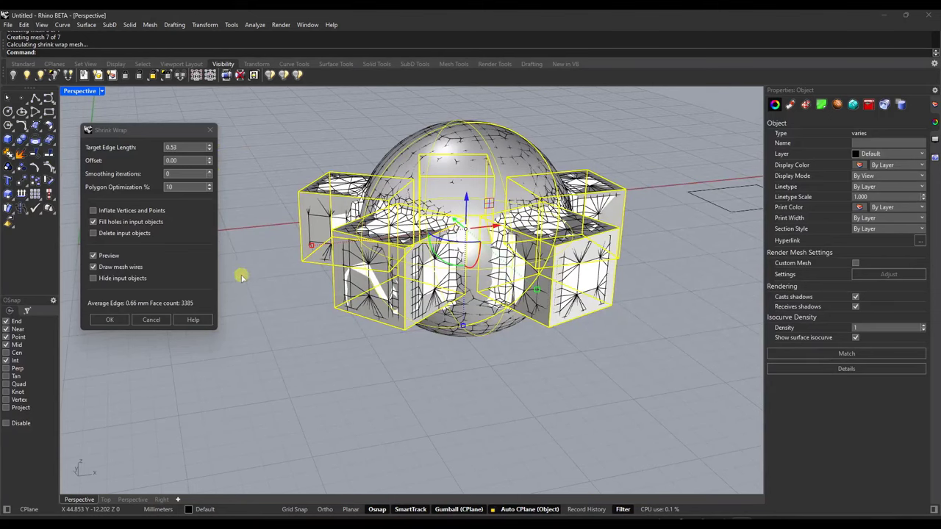
pyautogui.click(107, 281)
pyautogui.moveTo(625, 213); pyautogui.dragTo(446, 237, button='right')
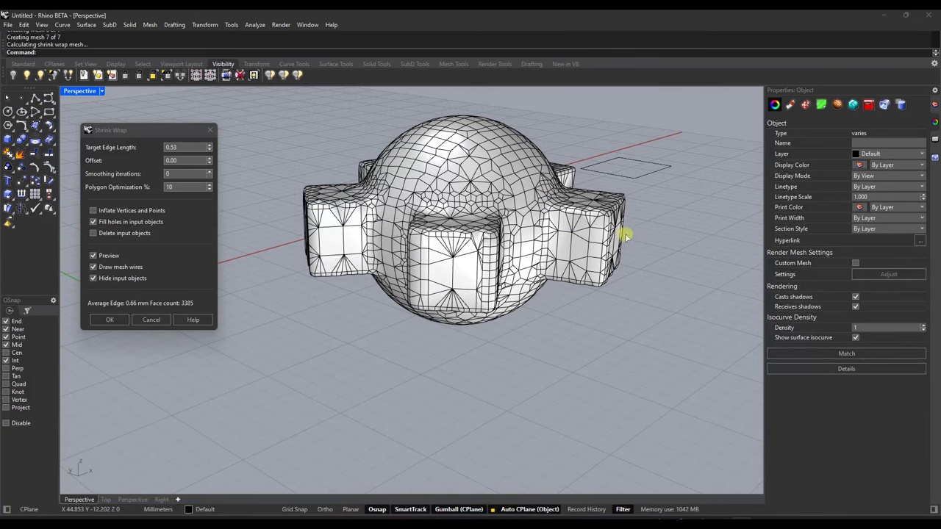
pyautogui.moveTo(624, 235); pyautogui.dragTo(576, 234, button='right')
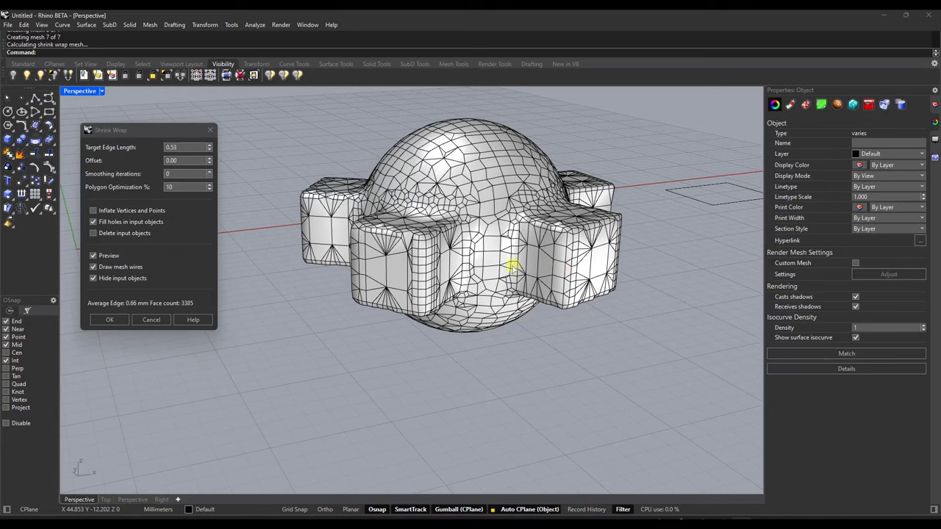
# Set the Shrink Wrap target edge length to 0.25 and inspect the mesh where the boxes meet the sphere.
pyautogui.click(183, 148)
pyautogui.click(185, 148)
pyautogui.doubleClick(185, 148)
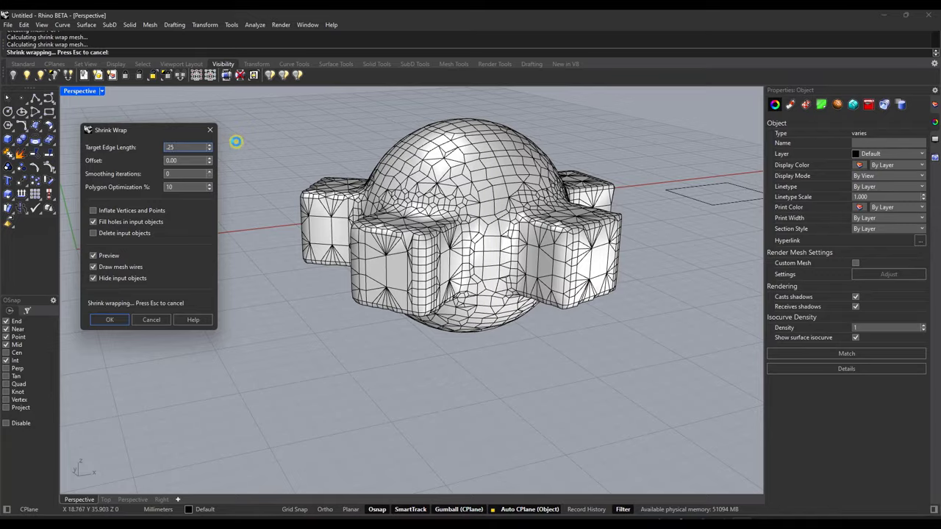
pyautogui.moveTo(511, 241); pyautogui.dragTo(416, 233, button='right')
pyautogui.scroll(5, 416, 233)
pyautogui.scroll(-5, 415, 234)
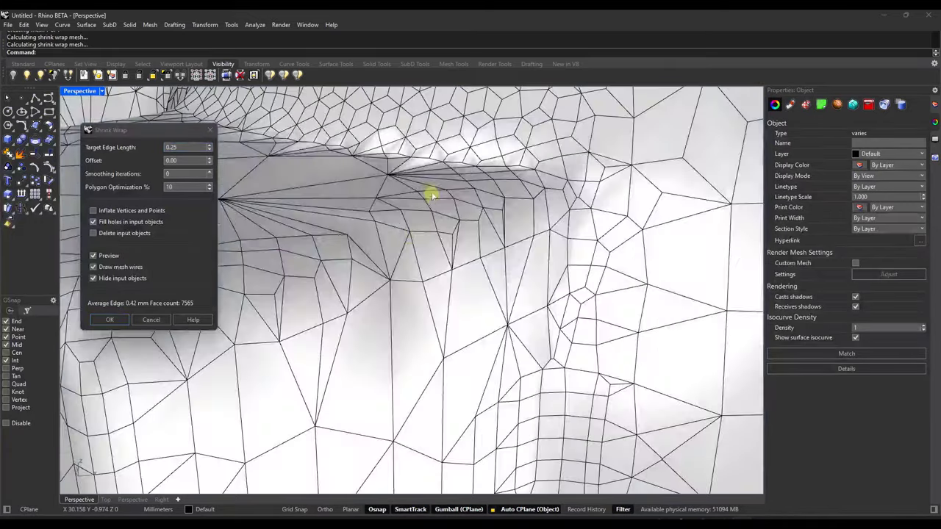
pyautogui.scroll(1, 437, 183)
pyautogui.moveTo(411, 175); pyautogui.dragTo(441, 189, button='right')
pyautogui.scroll(4, 440, 192)
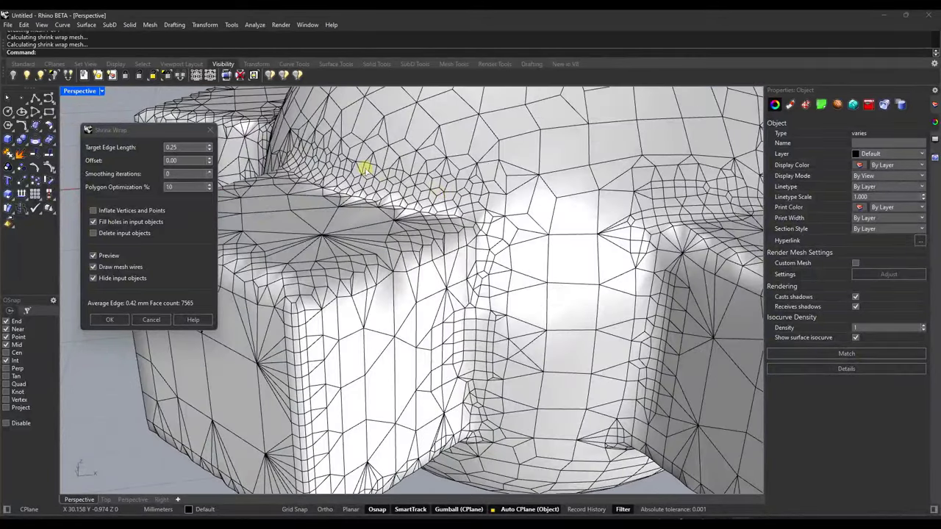
pyautogui.scroll(-4, 474, 200)
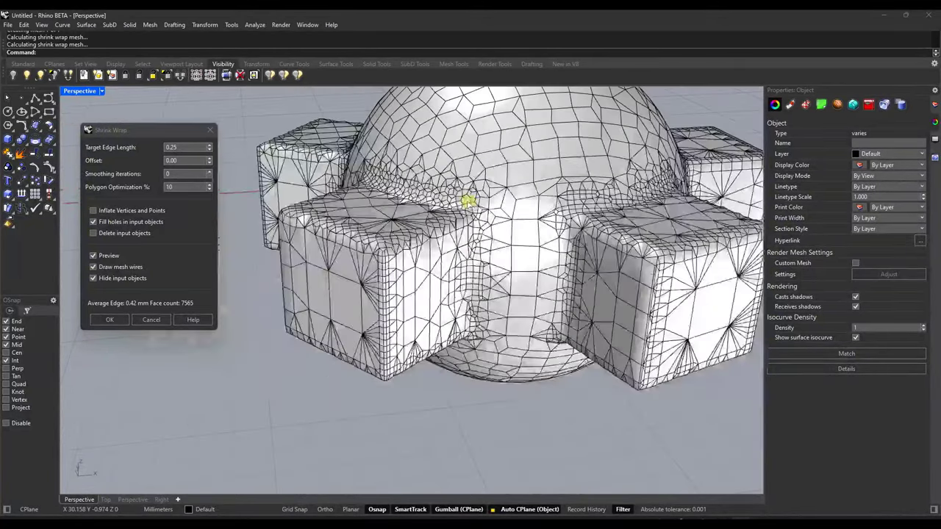
# Set the Shrink Wrap polygon optimization to 0% and inspect the previewed mesh.
pyautogui.doubleClick(182, 189)
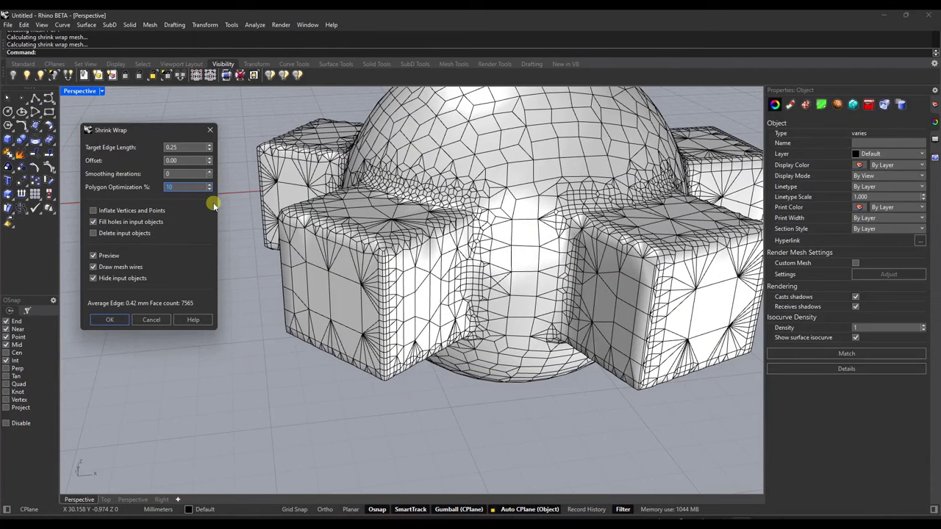
pyautogui.scroll(-6, 382, 267)
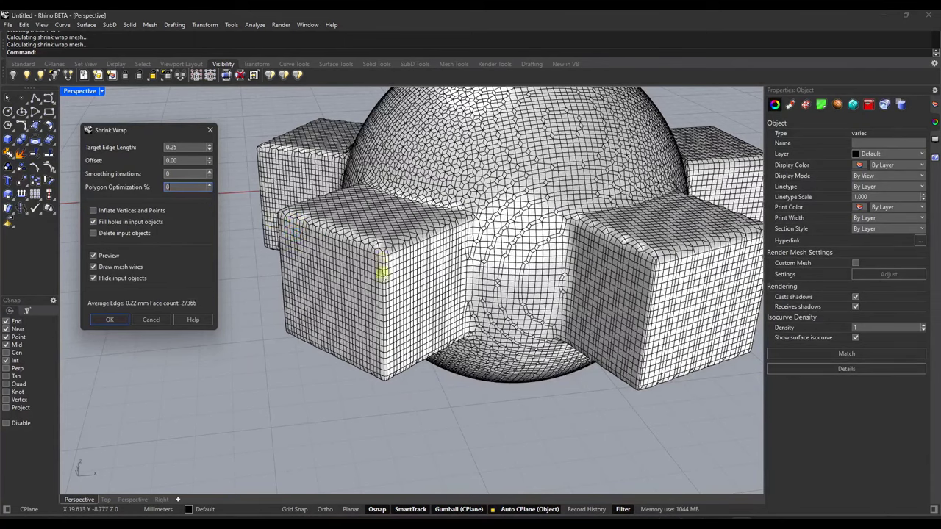
pyautogui.scroll(7, 427, 280)
pyautogui.moveTo(433, 273); pyautogui.dragTo(441, 270, button='right')
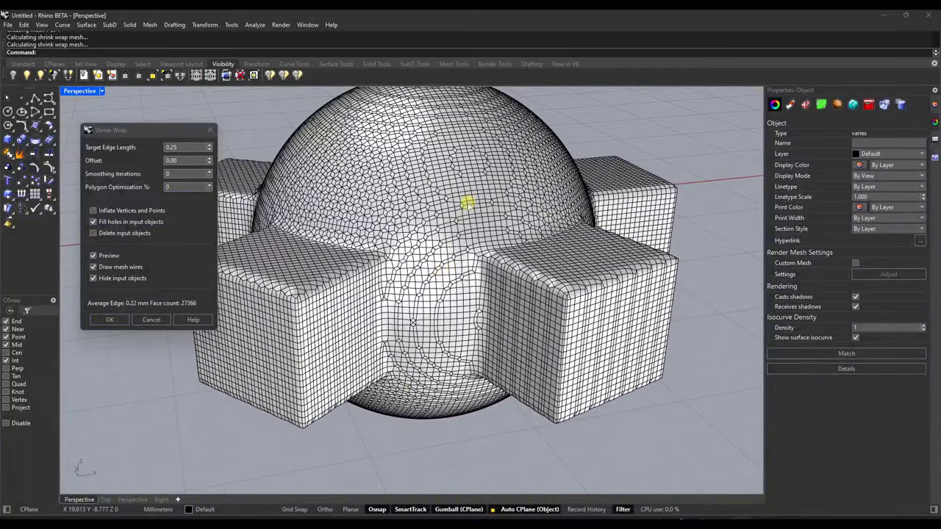
# Set the Shrink Wrap target edge length to 0.10 and examine the density of the previewed mesh.
pyautogui.click(184, 147)
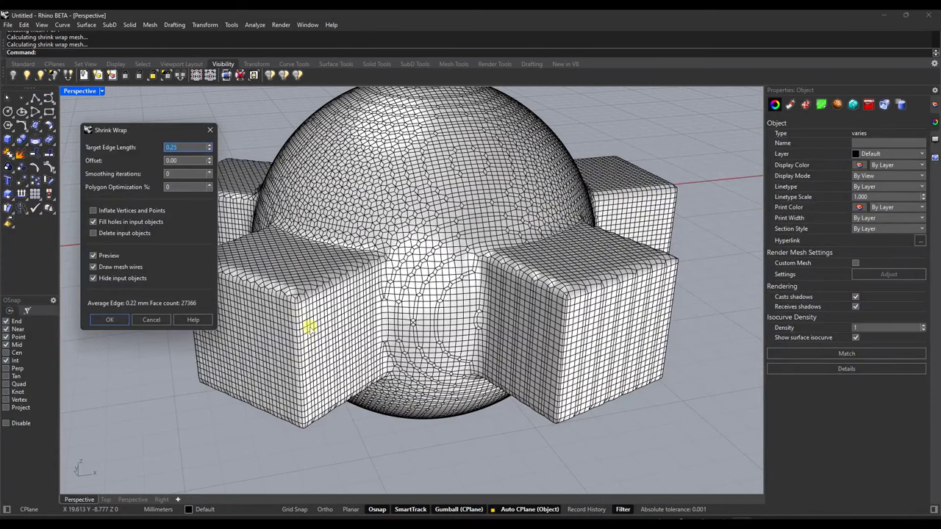
pyautogui.write('.1')
pyautogui.press('Tab')
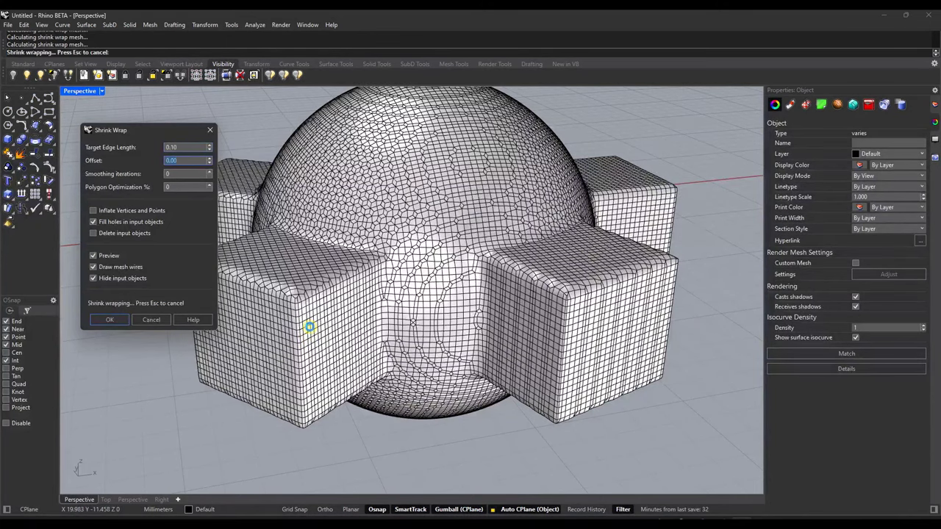
pyautogui.moveTo(527, 287)
pyautogui.mouseDown(button='right')
pyautogui.moveTo(507, 277)
pyautogui.moveTo(523, 295)
pyautogui.mouseUp(button='right')
pyautogui.scroll(8, 421, 215)
pyautogui.scroll(-8, 421, 215)
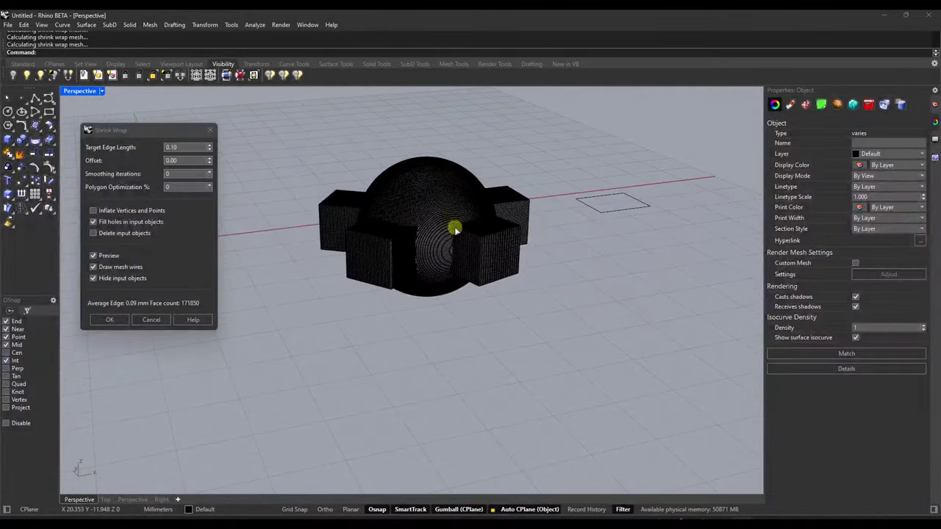
# Set the Shrink Wrap polygon optimization to 100% and check the recalculated mesh preview.
pyautogui.scroll(2, 456, 227)
pyautogui.moveTo(412, 214)
pyautogui.mouseDown(button='right')
pyautogui.moveTo(439, 210)
pyautogui.moveTo(400, 209)
pyautogui.mouseUp(button='right')
pyautogui.click(210, 185)
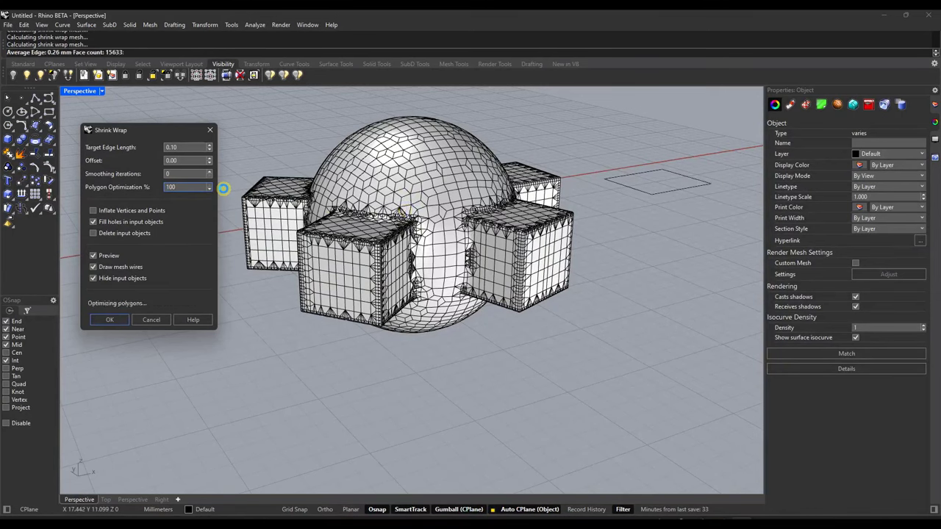
pyautogui.moveTo(441, 207); pyautogui.dragTo(431, 211, button='right')
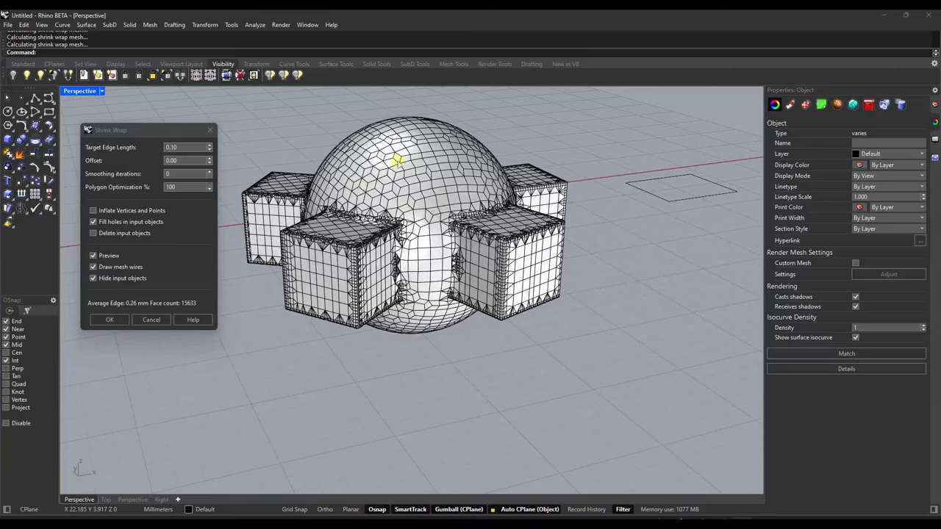
# Set the Shrink Wrap smoothing iterations to 10 and inspect the smoothed mesh preview around the box edges.
pyautogui.moveTo(397, 160); pyautogui.dragTo(303, 183, button='right')
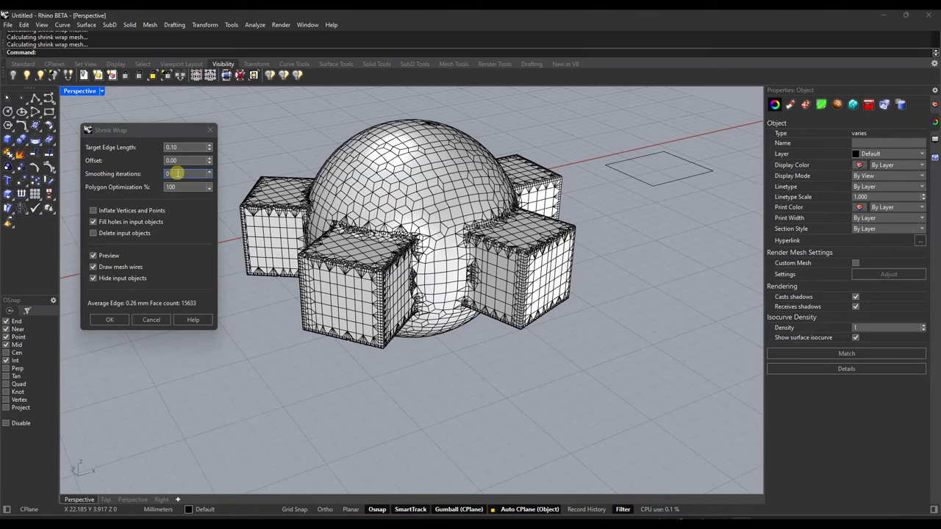
pyautogui.moveTo(178, 173); pyautogui.dragTo(143, 170)
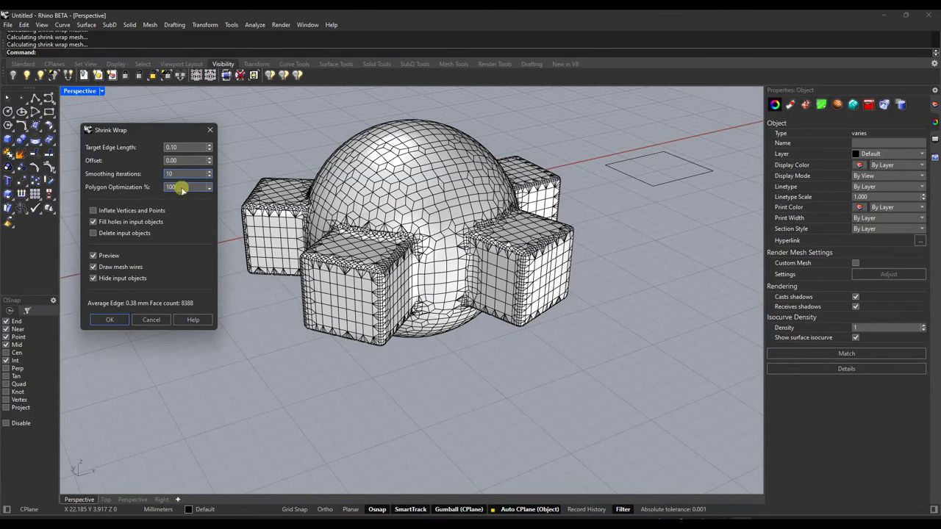
pyautogui.scroll(10, 372, 270)
pyautogui.scroll(-10, 371, 269)
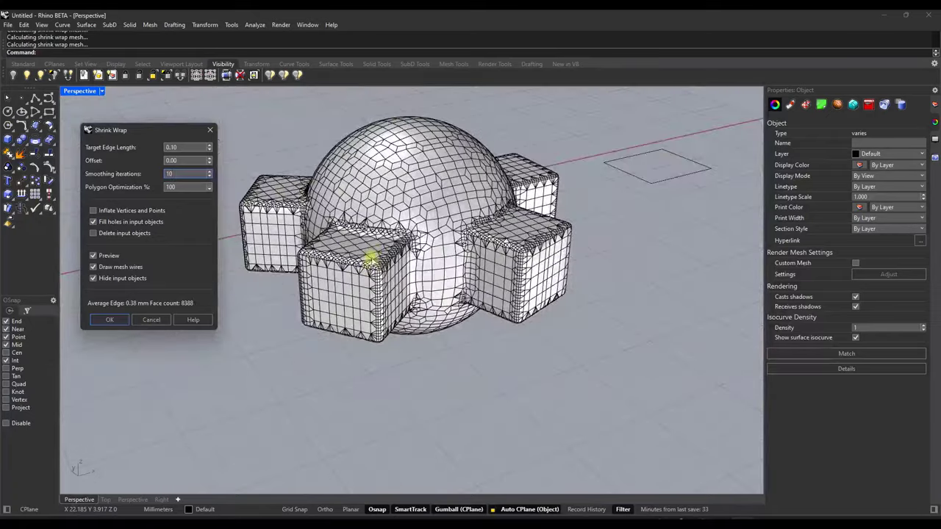
pyautogui.scroll(-5, 444, 243)
pyautogui.moveTo(447, 245); pyautogui.dragTo(384, 254, button='right')
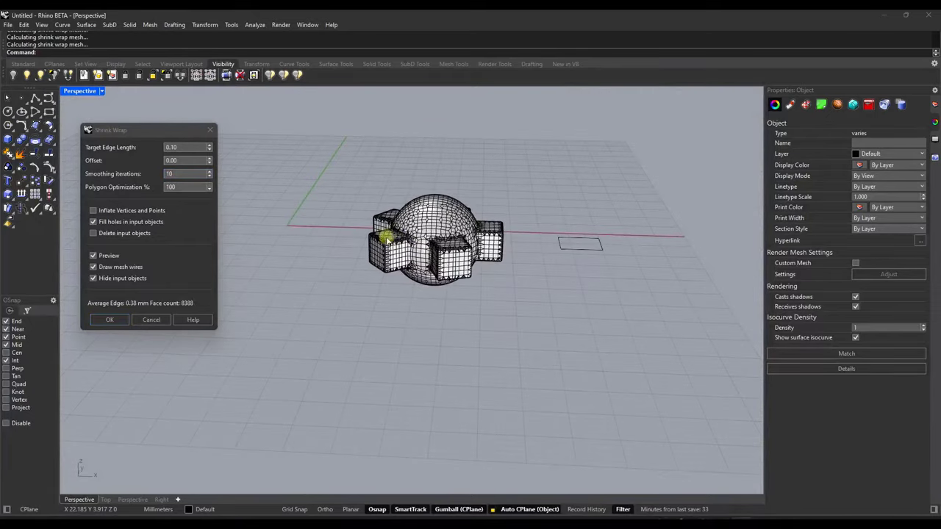
# Accept the Shrink Wrap and move the new mesh along the X axis, clear of the original sphere and boxes.
pyautogui.click(112, 320)
pyautogui.moveTo(464, 245); pyautogui.dragTo(285, 251)
pyautogui.press('Escape')
pyautogui.scroll(8, 234, 252)
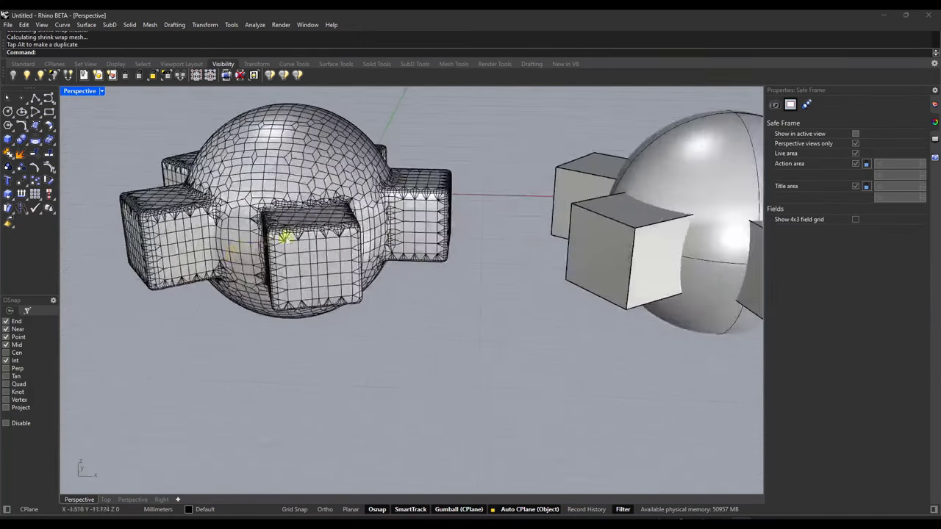
pyautogui.scroll(-8, 316, 224)
pyautogui.scroll(6, 368, 197)
pyautogui.moveTo(339, 225); pyautogui.dragTo(366, 254, button='right')
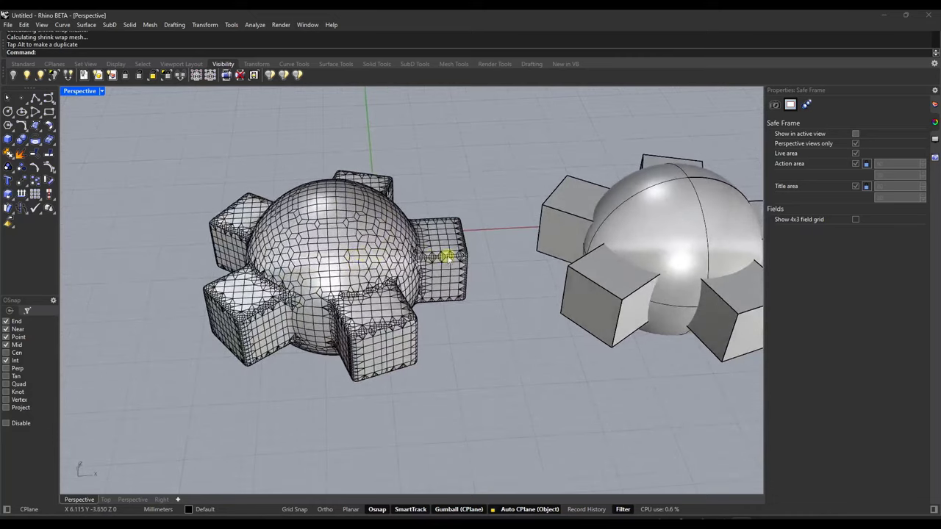
pyautogui.moveTo(447, 256); pyautogui.dragTo(401, 270, button='right')
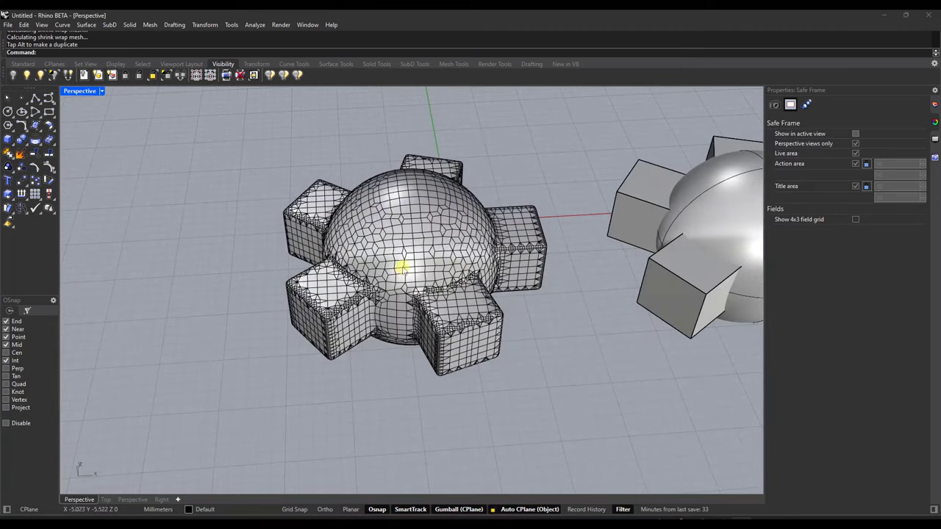
# Start Shrink Wrap on the wrapped mesh with an offset of 0.50 and preview the offset shell.
pyautogui.click(426, 211)
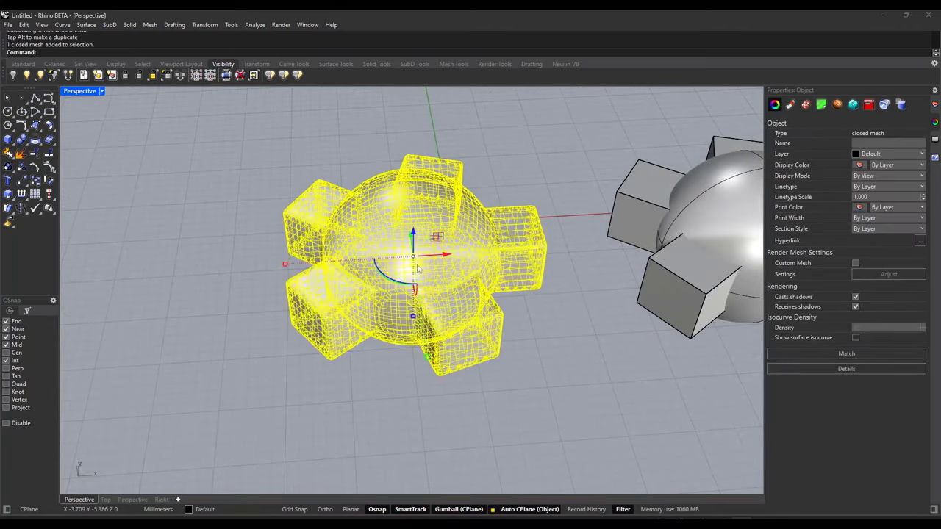
pyautogui.moveTo(426, 212); pyautogui.dragTo(424, 252, button='right')
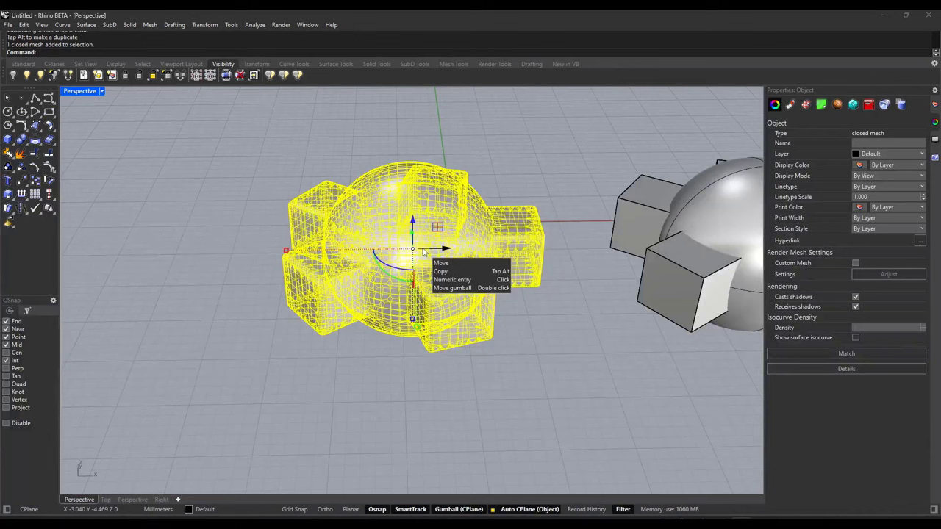
pyautogui.moveTo(448, 254); pyautogui.dragTo(409, 254)
pyautogui.scroll(2, 409, 259)
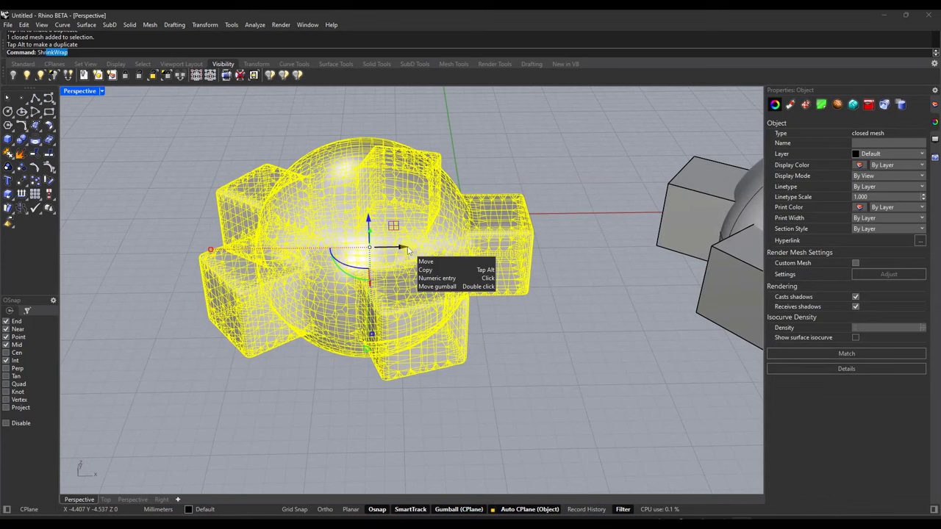
pyautogui.press('Return')
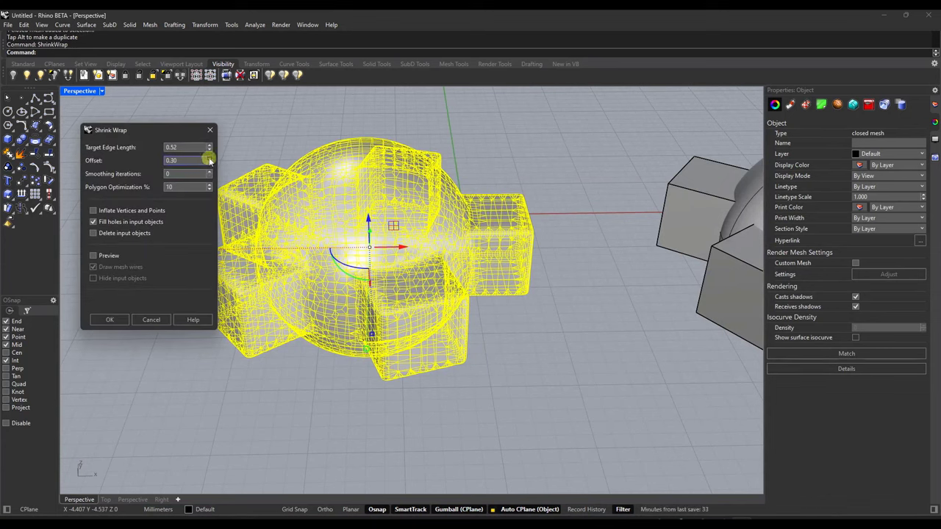
pyautogui.click(97, 257)
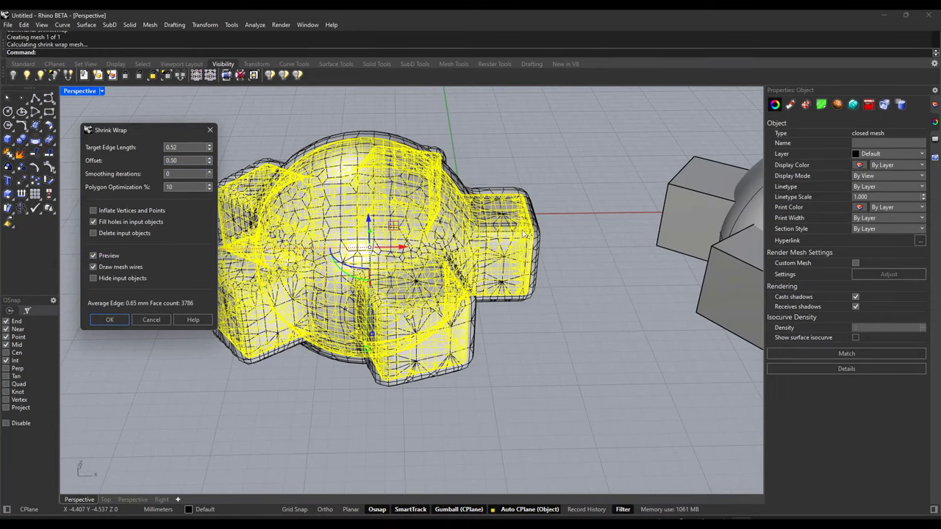
pyautogui.moveTo(523, 234); pyautogui.dragTo(553, 220, button='right')
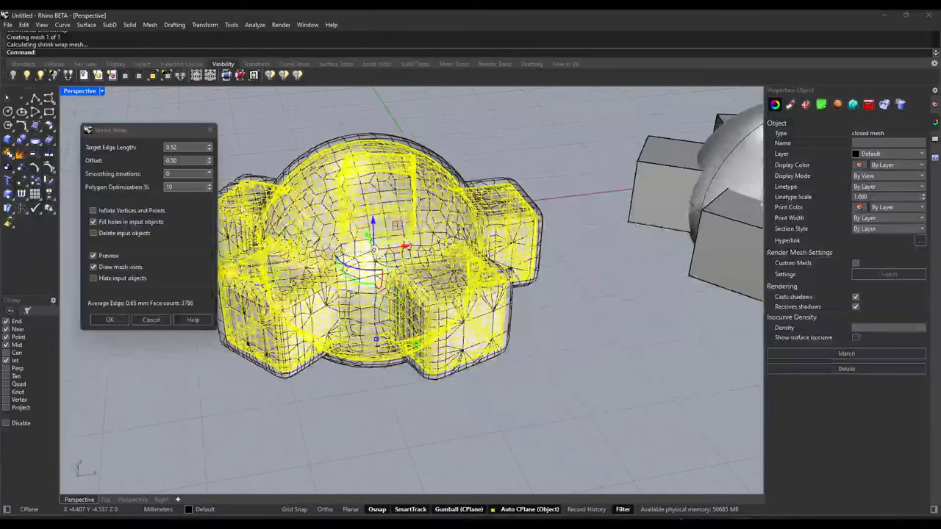
# Set the Shrink Wrap polygon optimization to 0% and create the offset mesh.
pyautogui.doubleClick(183, 187)
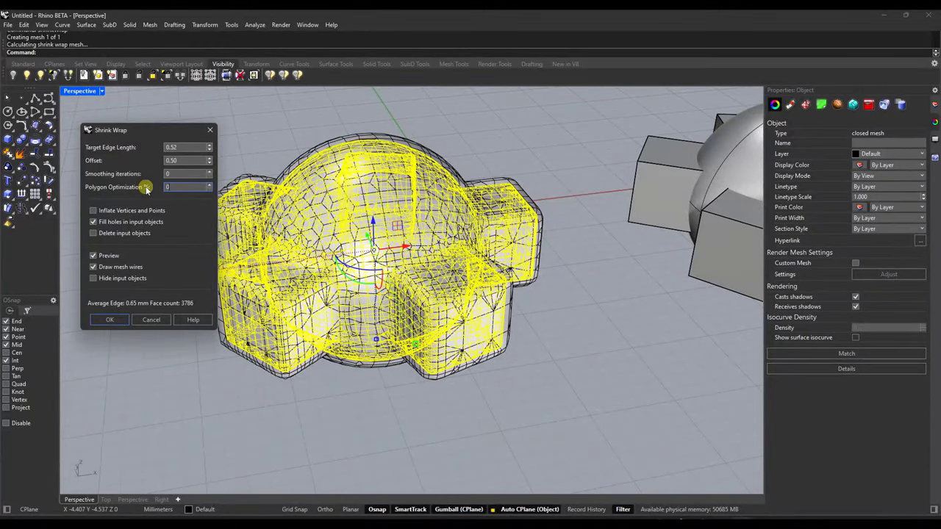
pyautogui.moveTo(271, 216); pyautogui.dragTo(96, 228, button='right')
pyautogui.click(114, 321)
pyautogui.moveTo(328, 246); pyautogui.dragTo(394, 230, button='right')
pyautogui.click(559, 178)
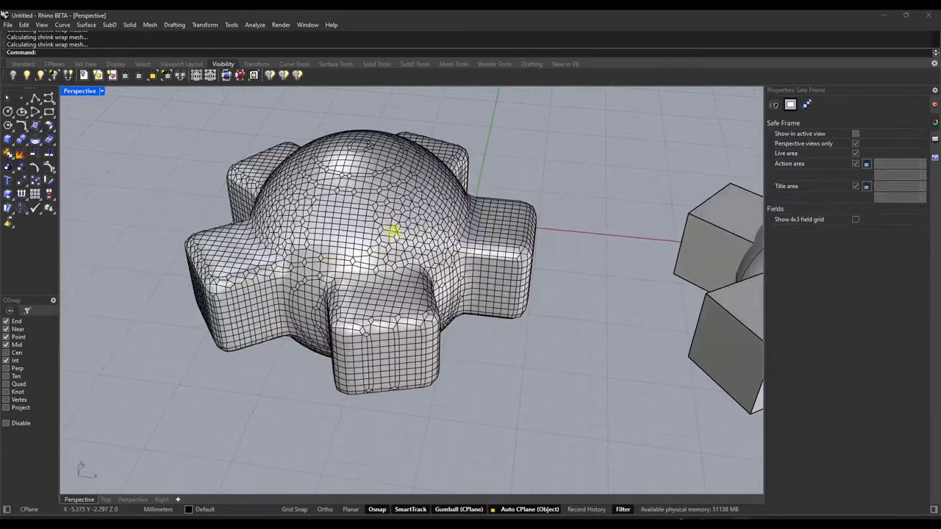
# Move the offset mesh upward to expose the original mesh inside it, and undo the move.
pyautogui.click(382, 218)
pyautogui.moveTo(366, 228); pyautogui.dragTo(362, 133)
pyautogui.click(597, 244)
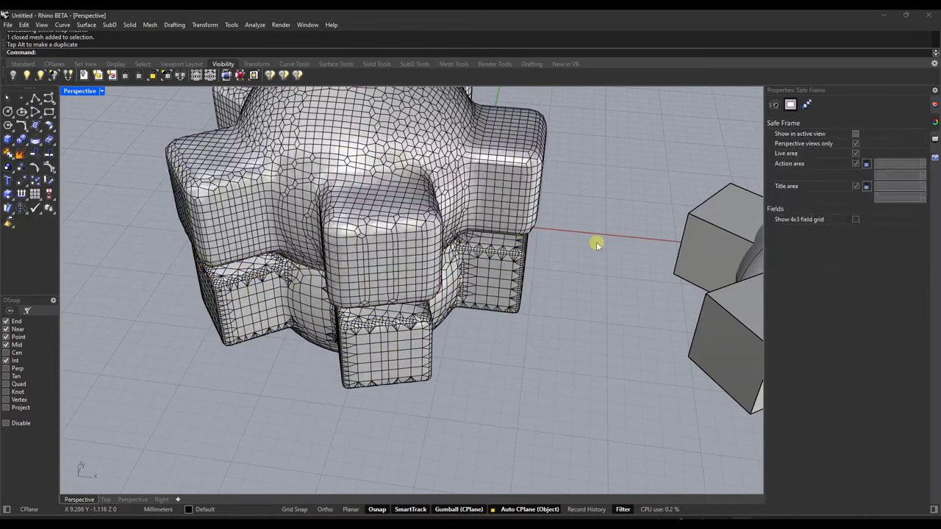
pyautogui.hotkey('ctrl', 'z')
# Add a horizontal clipping plane that cuts through the nested meshes and view the section from above.
pyautogui.scroll(-3, 406, 243)
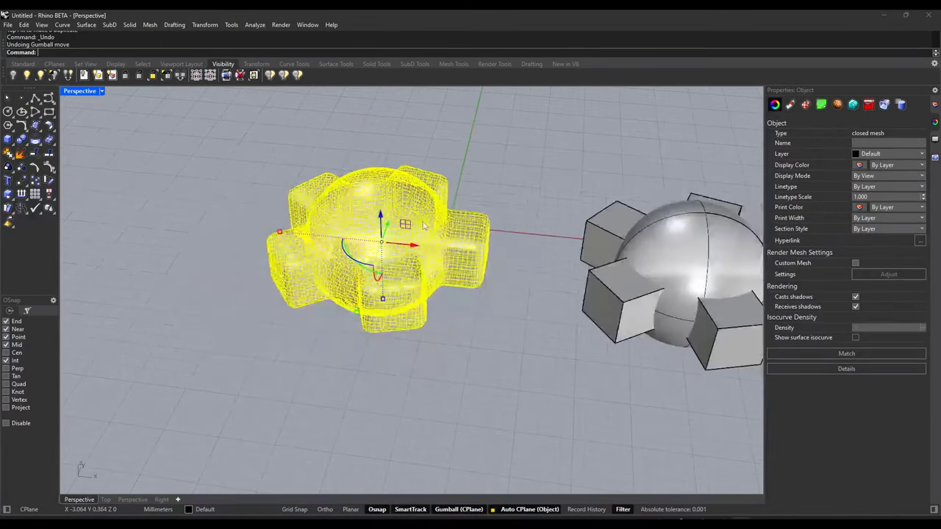
pyautogui.press('Return')
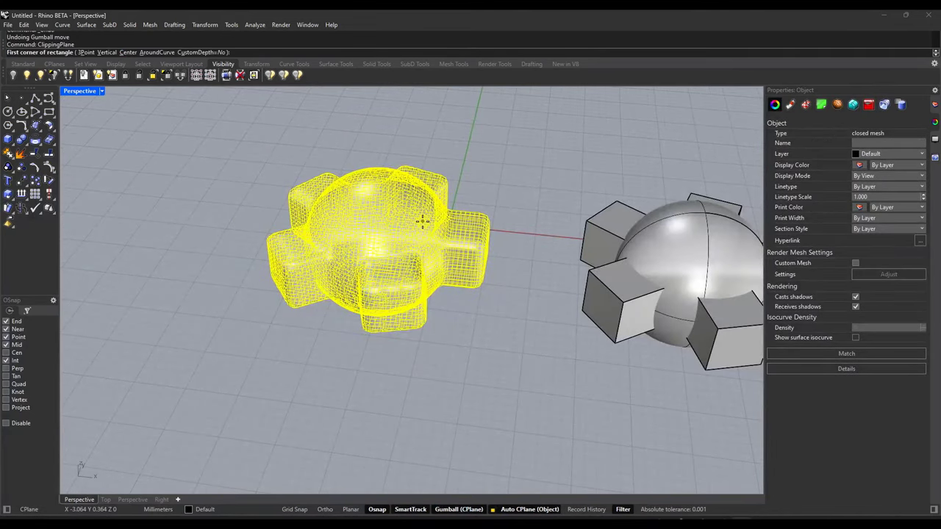
pyautogui.click(152, 292)
pyautogui.click(557, 168)
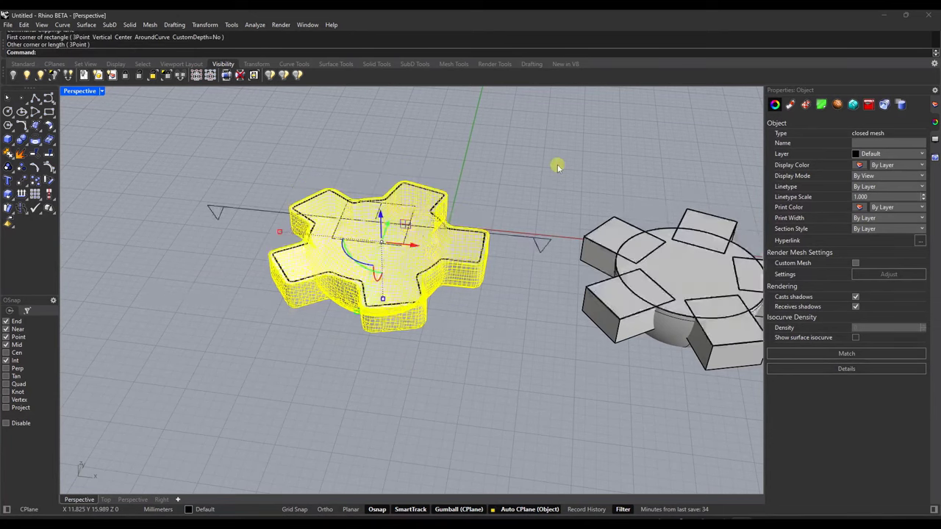
pyautogui.click(497, 174)
pyautogui.moveTo(405, 236); pyautogui.dragTo(374, 311, button='right')
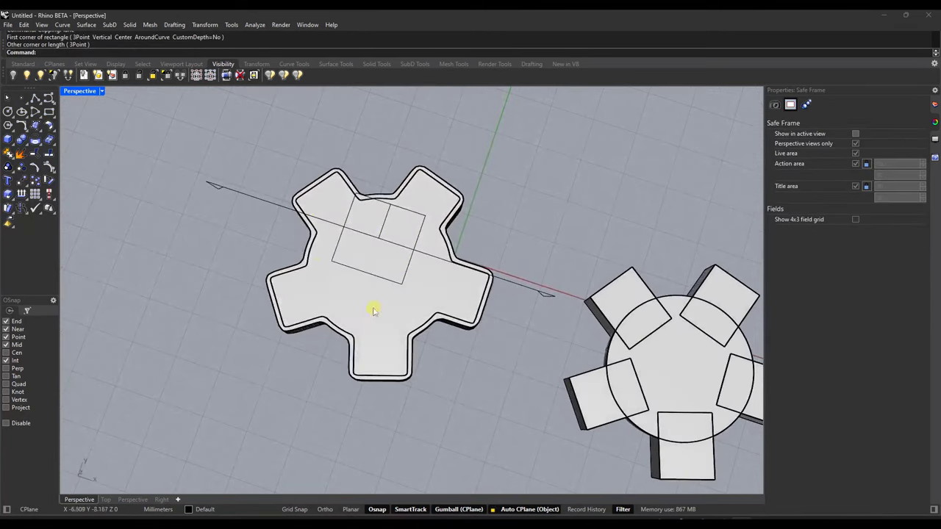
# Examine the clipped section of the nested meshes, checking the inner and outer outlines and the wall between them.
pyautogui.click(322, 209)
pyautogui.click(287, 185)
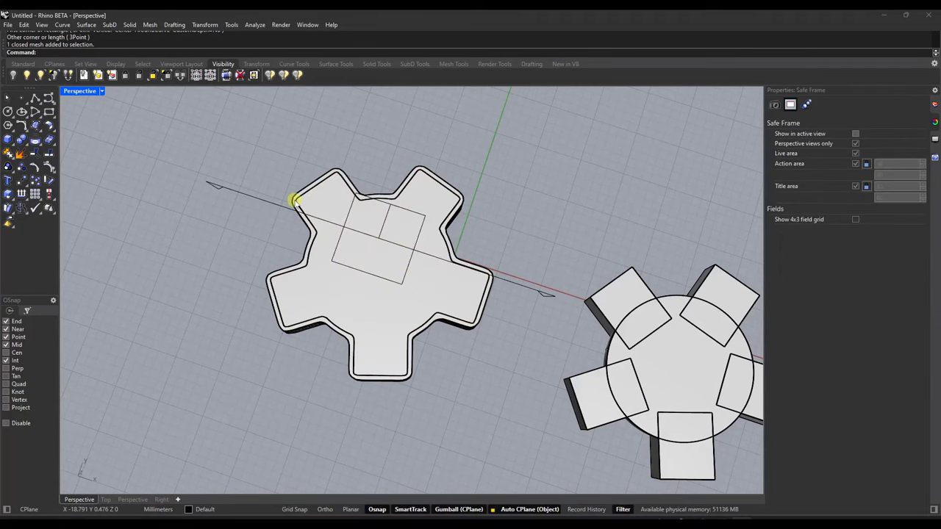
pyautogui.click(295, 203)
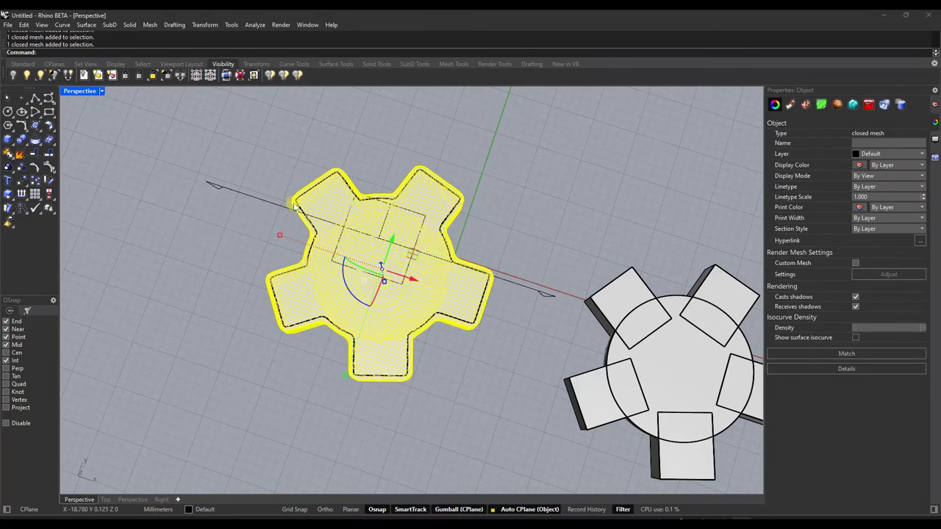
pyautogui.click(284, 150)
pyautogui.scroll(3, 331, 236)
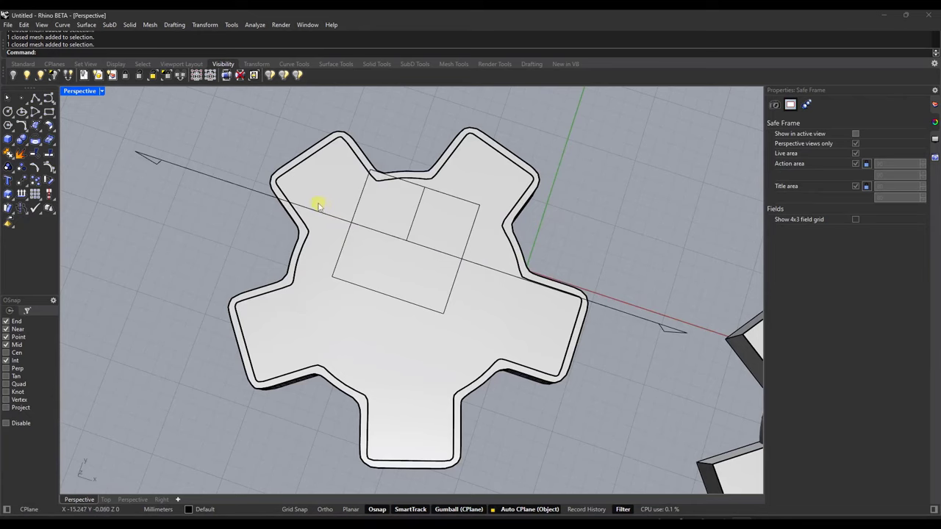
pyautogui.scroll(-3, 318, 205)
pyautogui.moveTo(361, 273); pyautogui.dragTo(385, 204, button='right')
pyautogui.scroll(3, 349, 287)
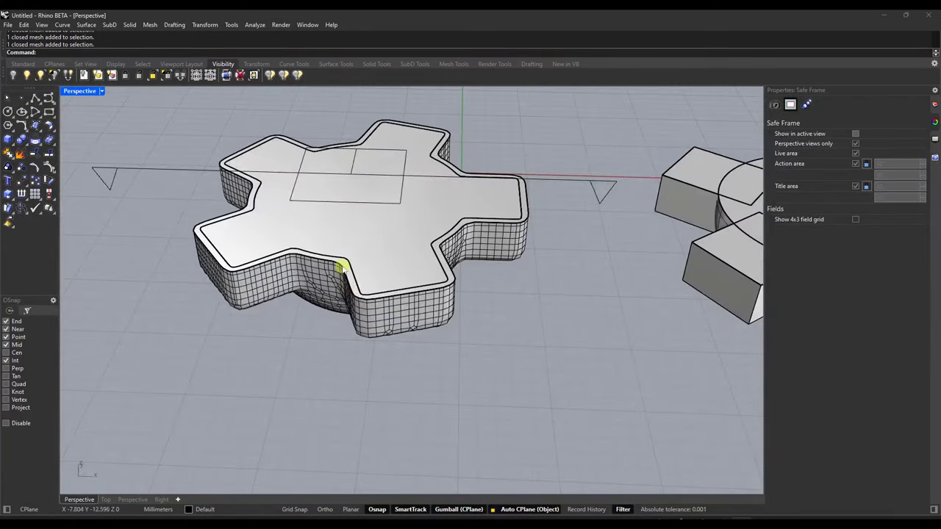
pyautogui.scroll(2, 397, 296)
pyautogui.scroll(-6, 471, 265)
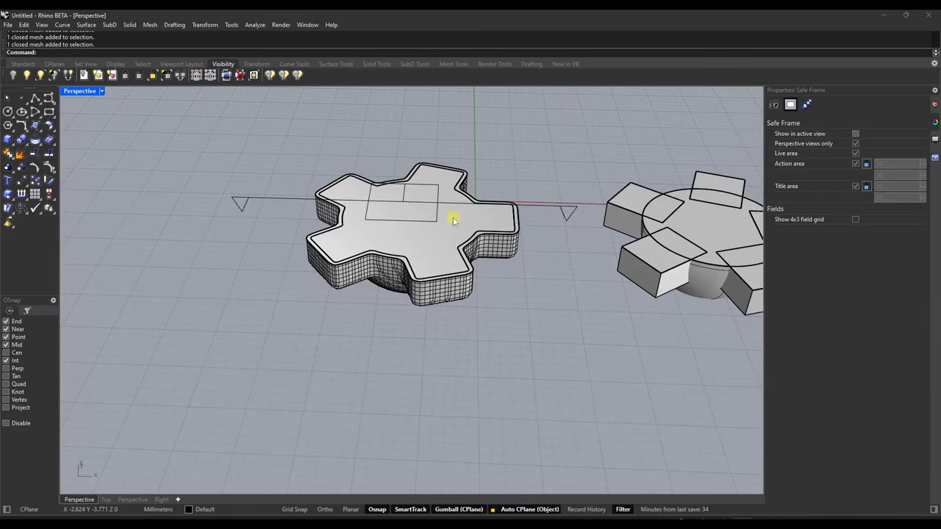
pyautogui.scroll(-3, 508, 214)
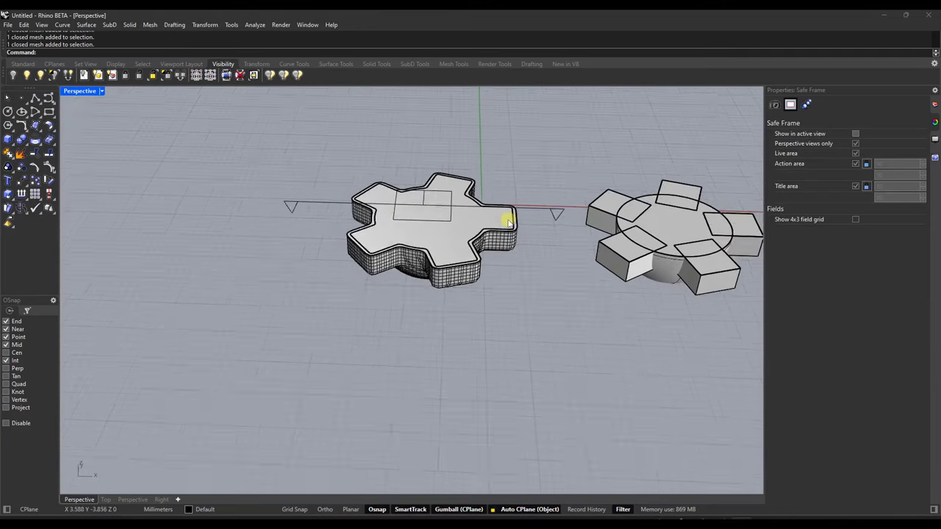
pyautogui.scroll(2, 524, 225)
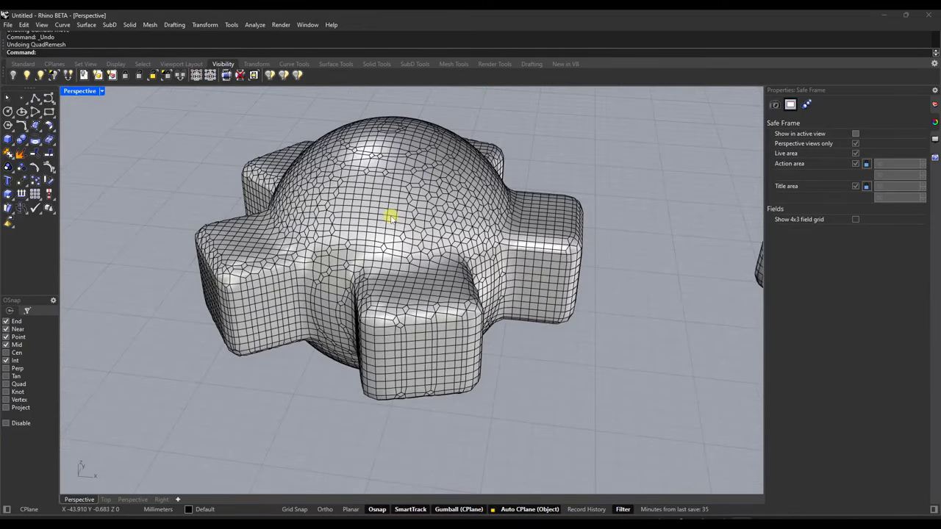
# Start QuadRemesh on the offset mesh with the preview on and the input objects hidden, and inspect the quads.
pyautogui.moveTo(409, 208)
pyautogui.mouseDown(button='right')
pyautogui.moveTo(466, 210)
pyautogui.moveTo(410, 204)
pyautogui.moveTo(394, 187)
pyautogui.moveTo(418, 195)
pyautogui.mouseUp(button='right')
pyautogui.click(416, 193)
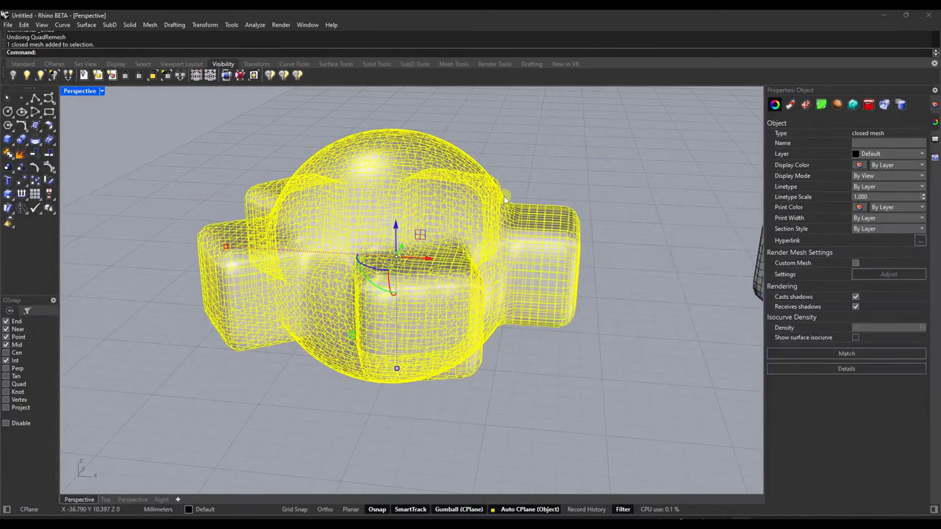
pyautogui.press('Return')
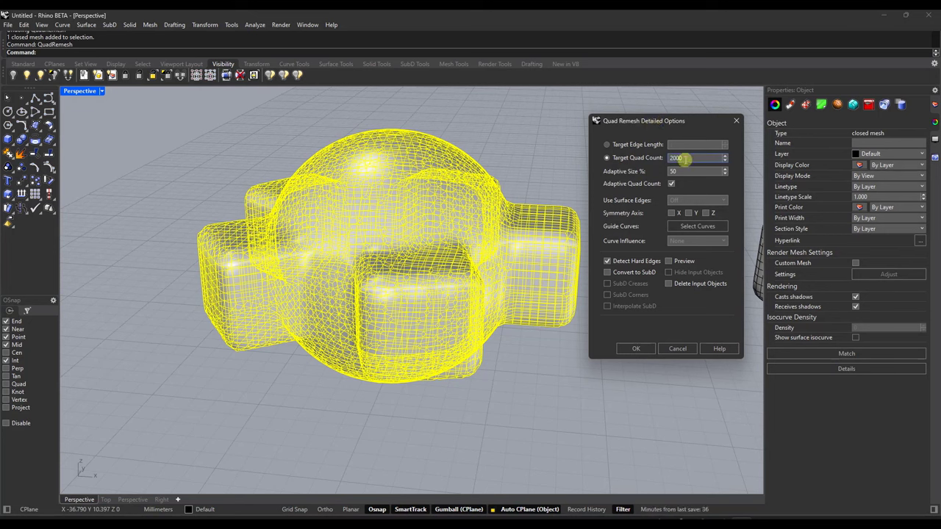
pyautogui.click(668, 261)
pyautogui.click(669, 272)
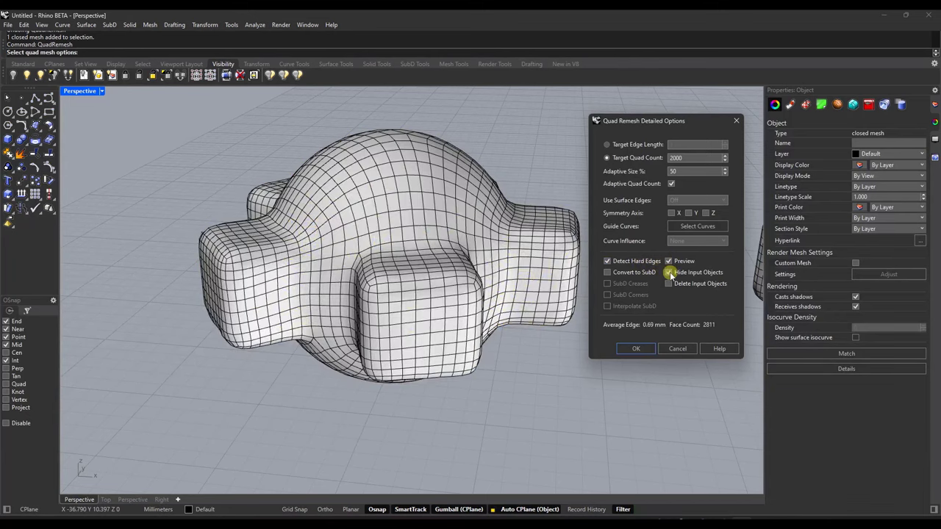
pyautogui.scroll(4, 561, 259)
pyautogui.scroll(-4, 424, 240)
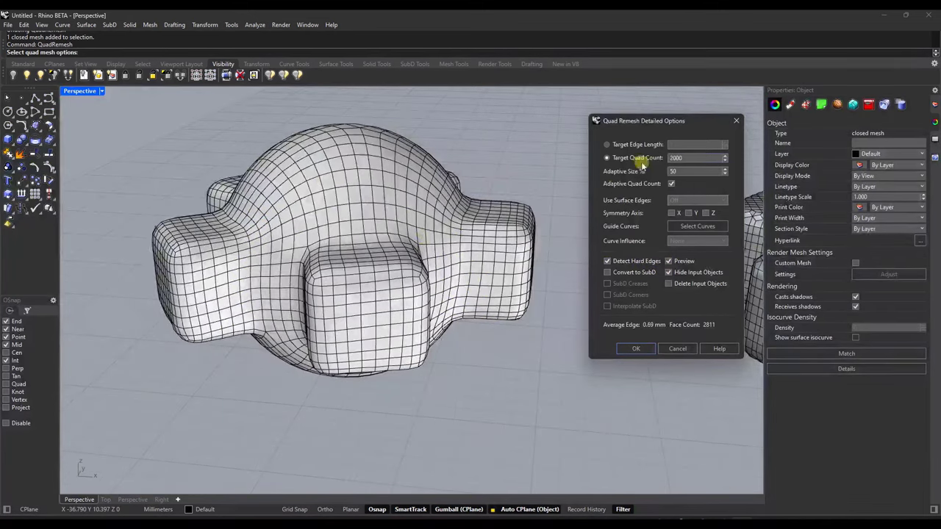
# Set the target quad count to 4000, check the preview and create the quad mesh.
pyautogui.doubleClick(687, 157)
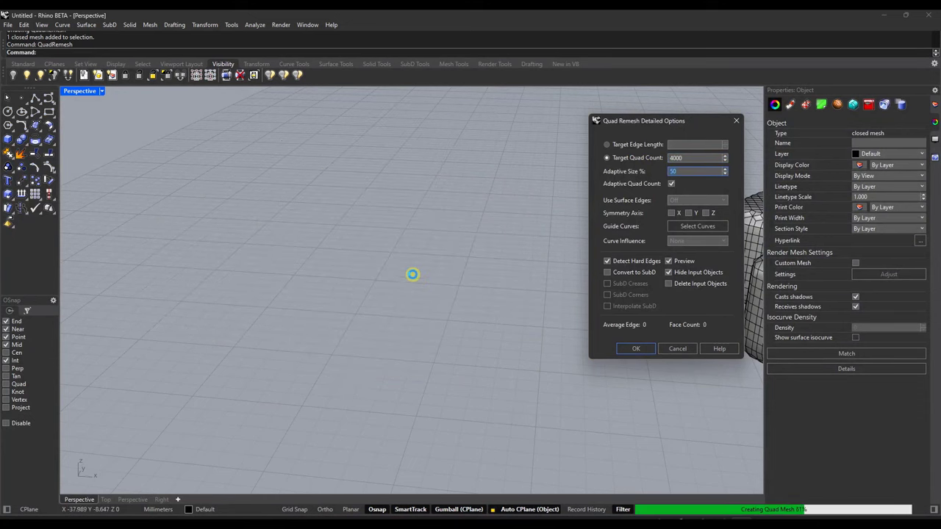
pyautogui.moveTo(328, 234); pyautogui.dragTo(450, 259, button='right')
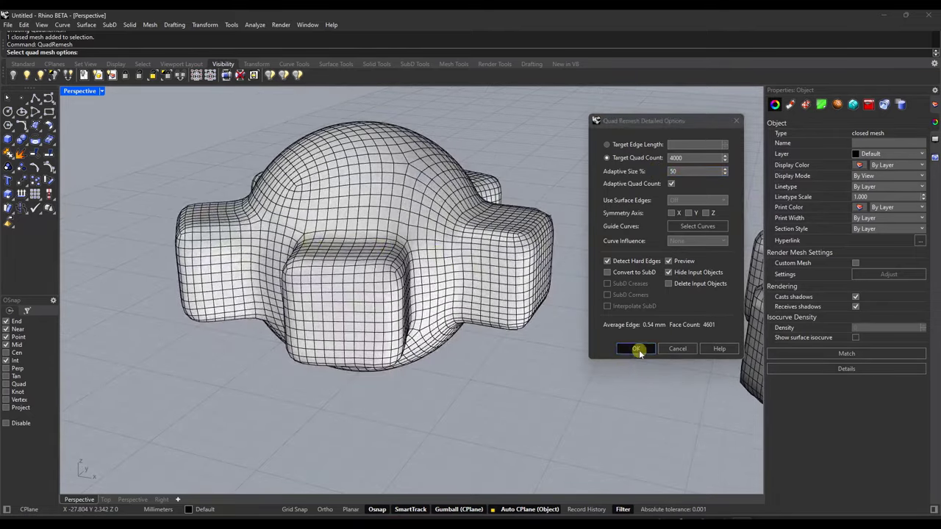
pyautogui.click(635, 348)
# Move the remeshed object along the X axis, away from the shrink-wrapped source mesh.
pyautogui.scroll(-5, 345, 261)
pyautogui.press('Escape')
pyautogui.scroll(-2, 346, 261)
pyautogui.click(346, 261)
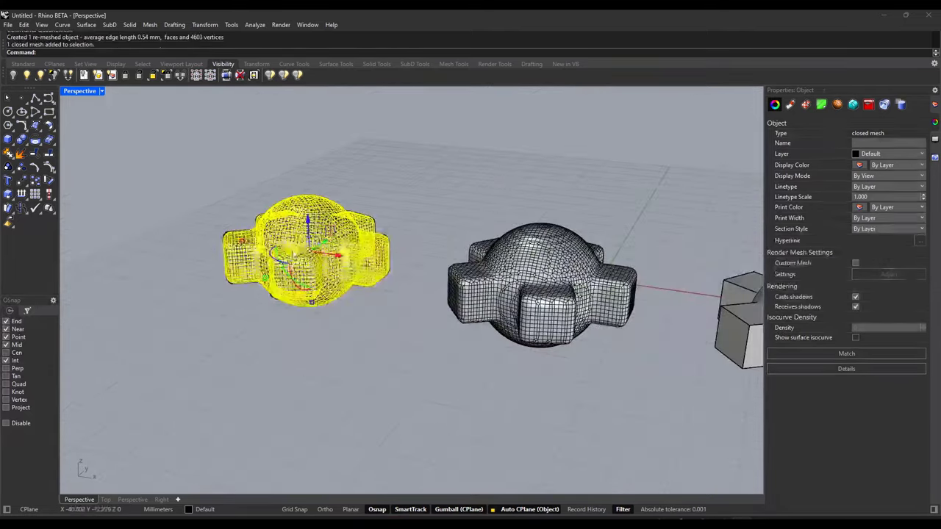
pyautogui.moveTo(337, 255); pyautogui.dragTo(201, 236)
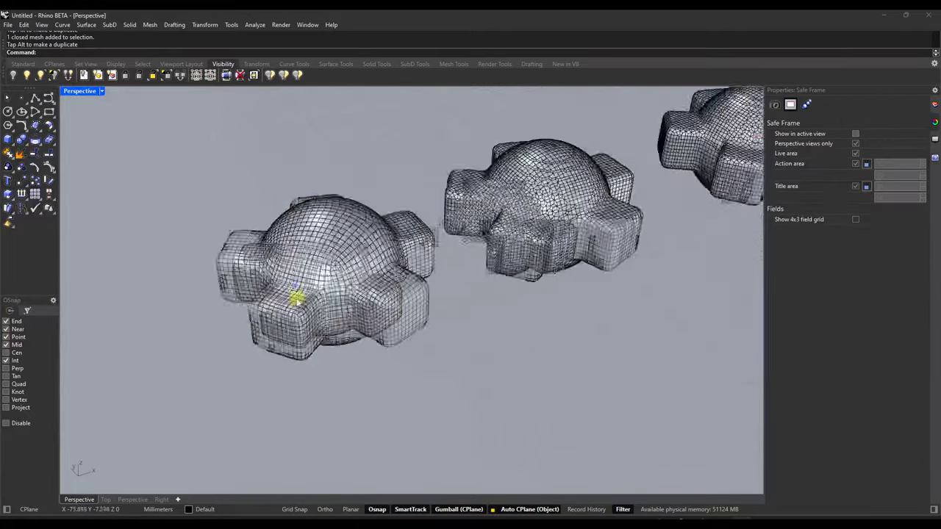
# Examine the quad layout of the remeshed object, comparing it with the irregular faces of the shrink-wrapped meshes beside the original sphere and boxes.
pyautogui.scroll(4, 309, 289)
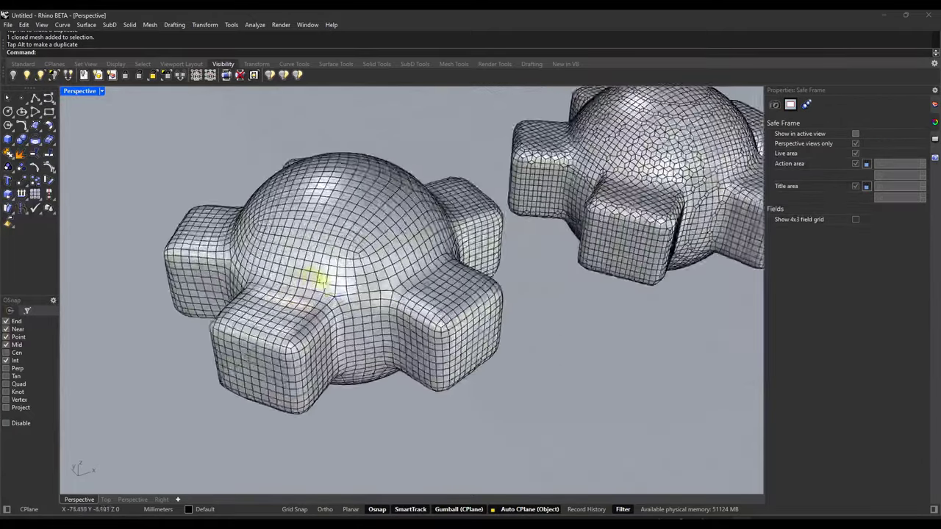
pyautogui.moveTo(322, 282); pyautogui.dragTo(373, 236, button='right')
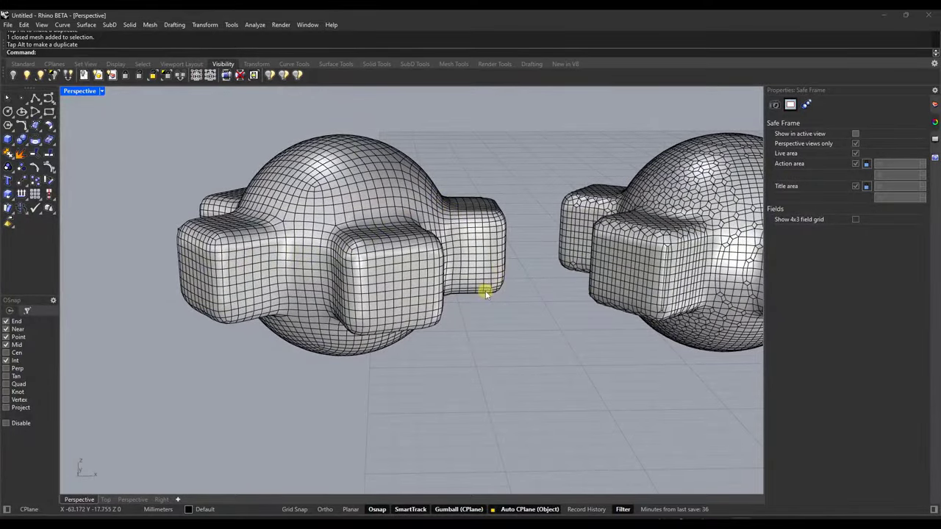
pyautogui.moveTo(338, 283); pyautogui.dragTo(349, 299, button='right')
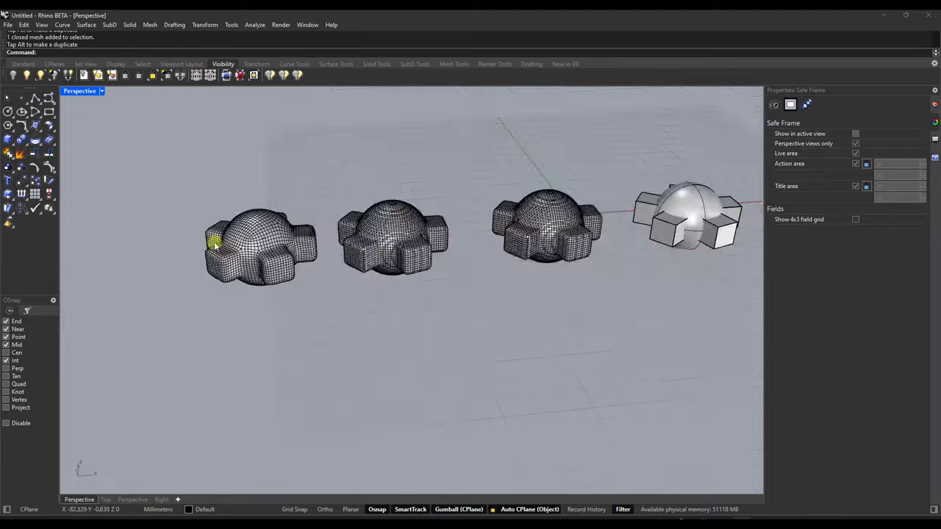
pyautogui.moveTo(210, 235); pyautogui.dragTo(564, 219, button='right')
pyautogui.scroll(3, 655, 210)
pyautogui.scroll(4, 412, 225)
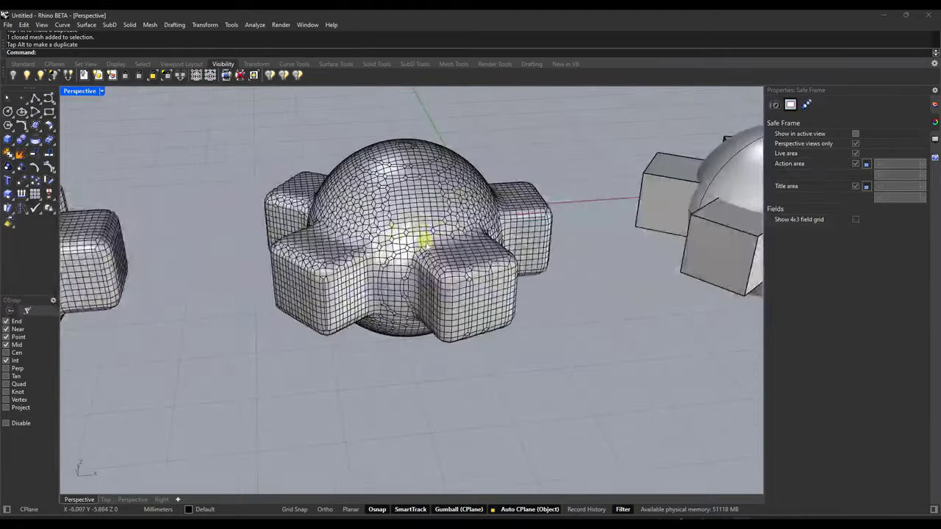
pyautogui.moveTo(427, 243); pyautogui.dragTo(357, 273, button='right')
pyautogui.scroll(6, 358, 246)
pyautogui.scroll(-5, 377, 248)
pyautogui.scroll(-6, 495, 243)
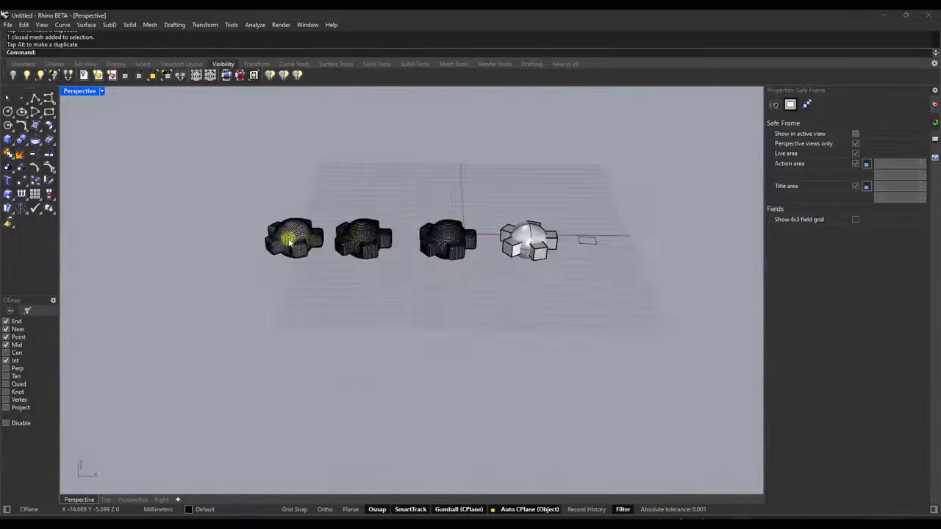
# Inspect the remeshed object up close, selecting and deselecting it to check the quad flow where the sphere meets the boxes.
pyautogui.scroll(10, 290, 242)
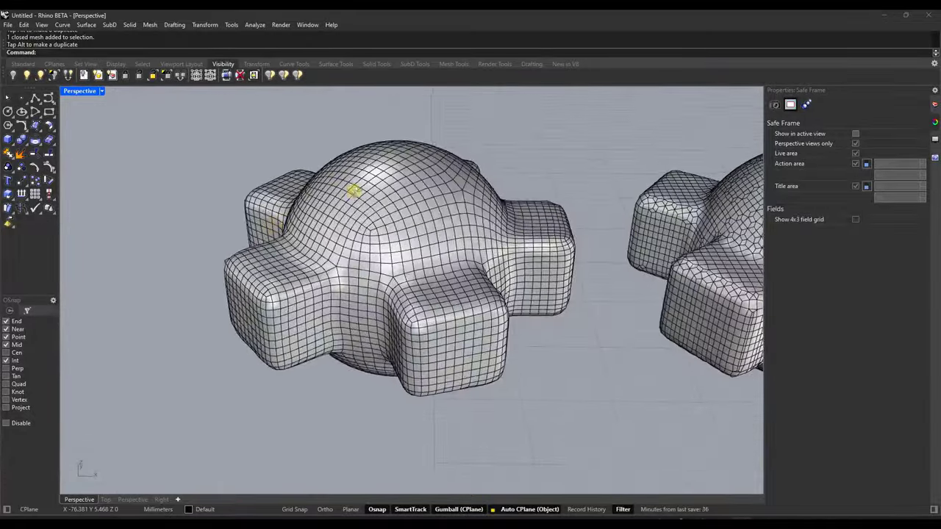
pyautogui.moveTo(354, 191); pyautogui.dragTo(331, 186, button='right')
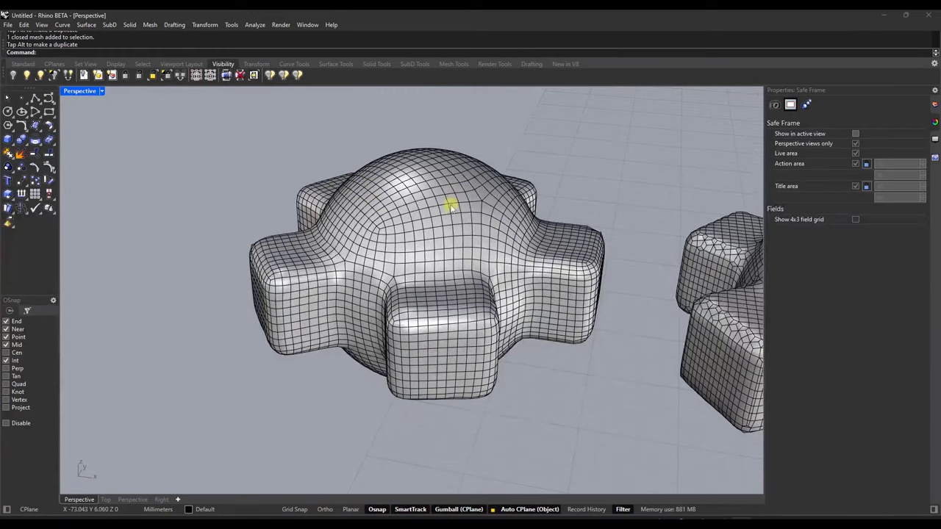
pyautogui.click(453, 225)
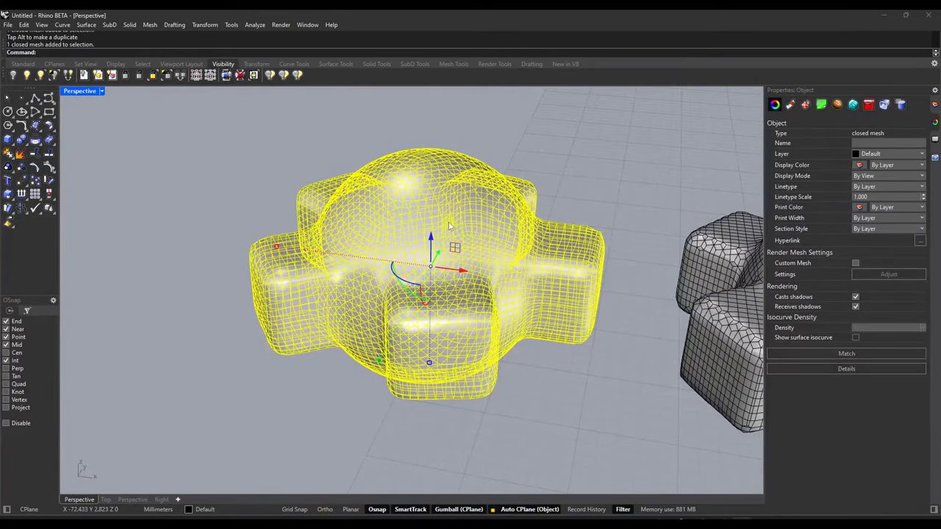
pyautogui.click(570, 153)
pyautogui.moveTo(531, 273); pyautogui.dragTo(481, 296, button='right')
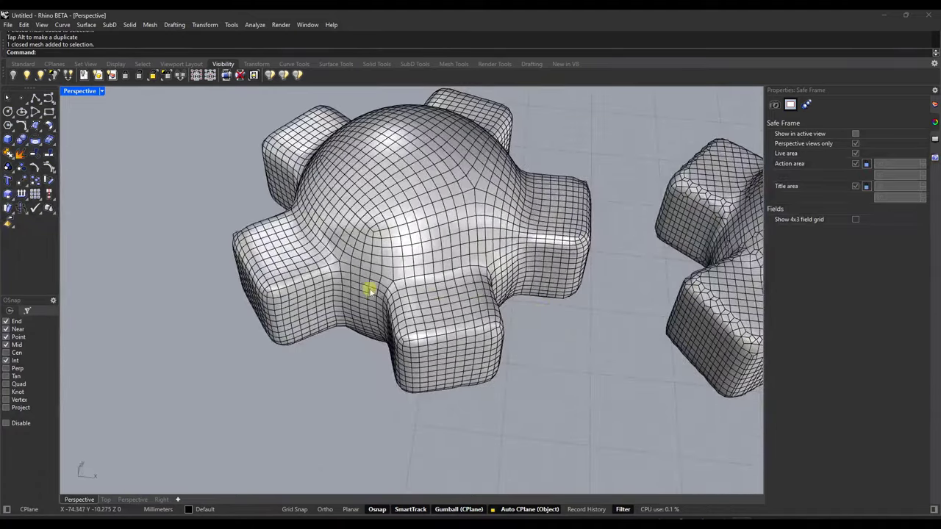